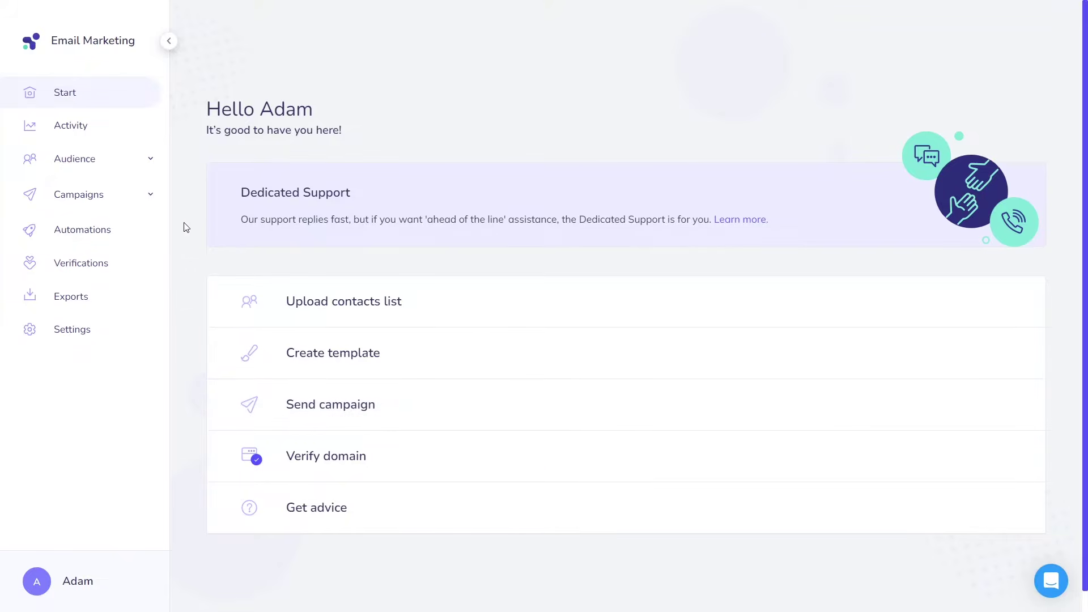
Open the list of all campaigns and create a new A/B test campaign
{"action": "left_click", "coordinate": [152, 203]}
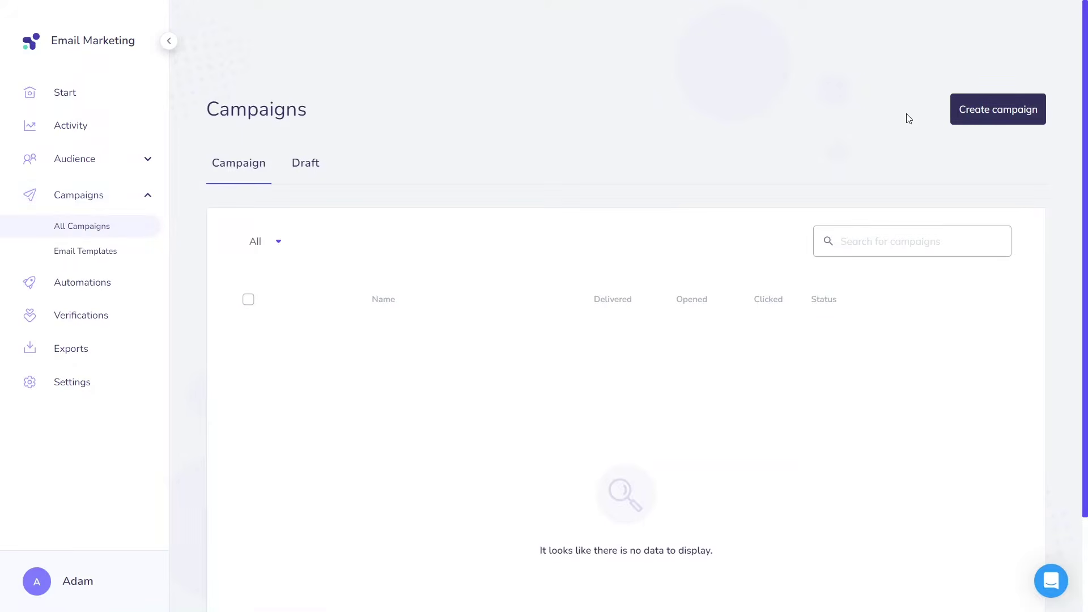
{"action": "left_click", "coordinate": [963, 122]}
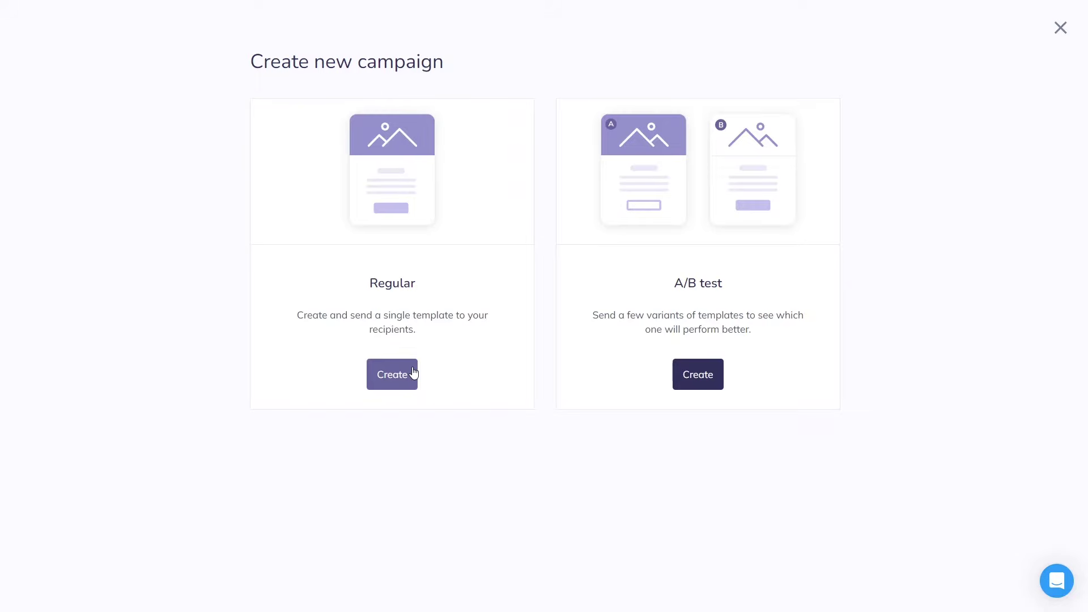
{"action": "left_click", "coordinate": [681, 373]}
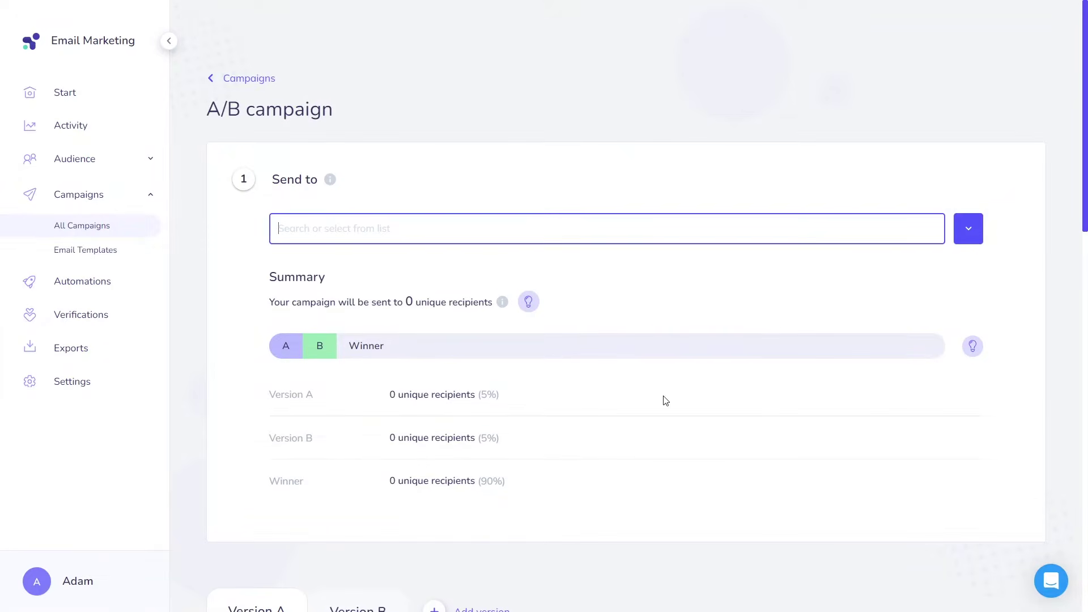
Add five more versions to the A/B campaign, C through G
{"action": "scroll", "coordinate": [663, 402], "scroll_direction": "down", "scroll_amount": 4}
{"action": "scroll", "coordinate": [657, 424], "scroll_direction": "down", "scroll_amount": 3}
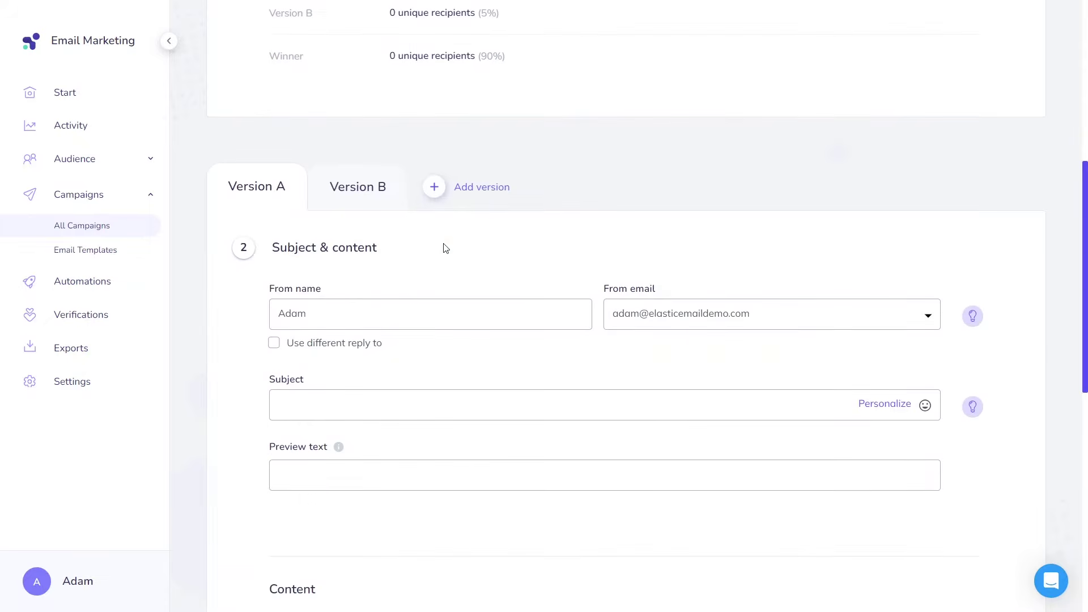
{"action": "left_click", "coordinate": [433, 186]}
{"action": "left_click", "coordinate": [536, 230]}
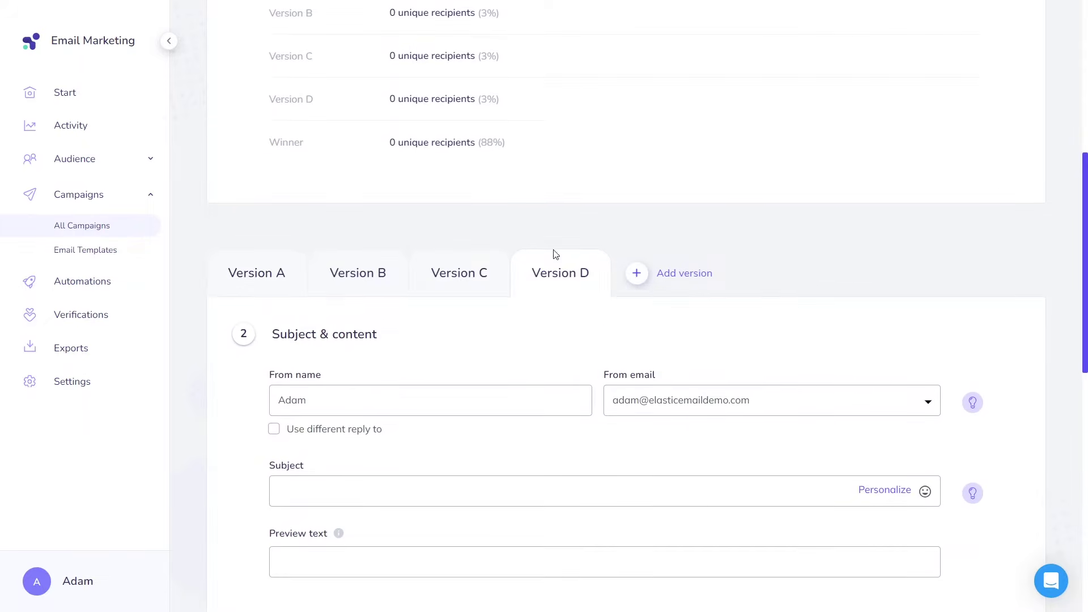
{"action": "left_click", "coordinate": [640, 277]}
{"action": "left_click", "coordinate": [739, 317]}
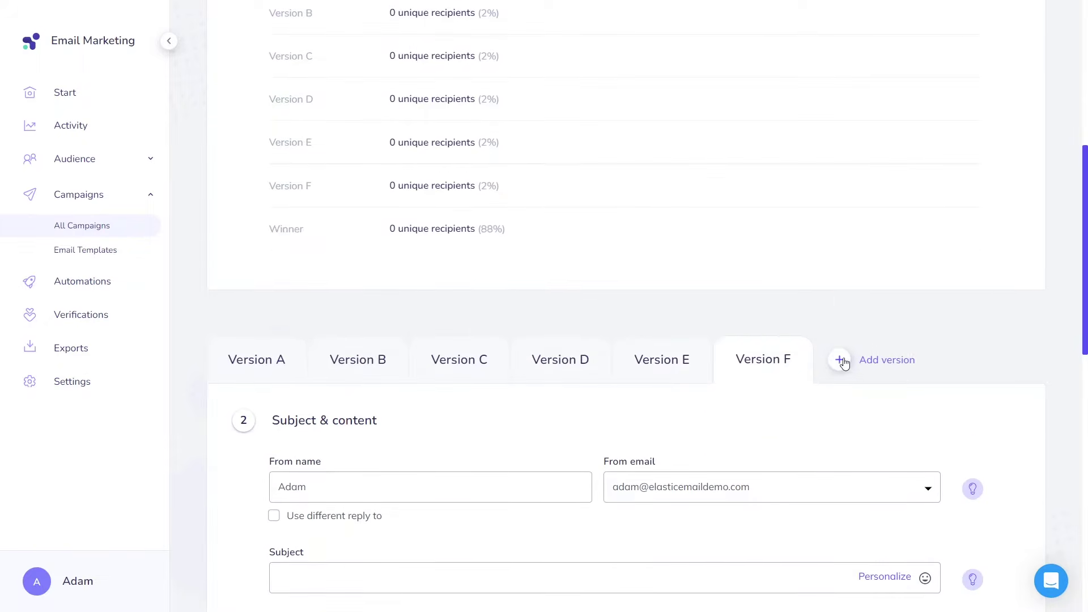
{"action": "left_click", "coordinate": [840, 359]}
{"action": "scroll", "coordinate": [601, 286], "scroll_direction": "down", "scroll_amount": 3}
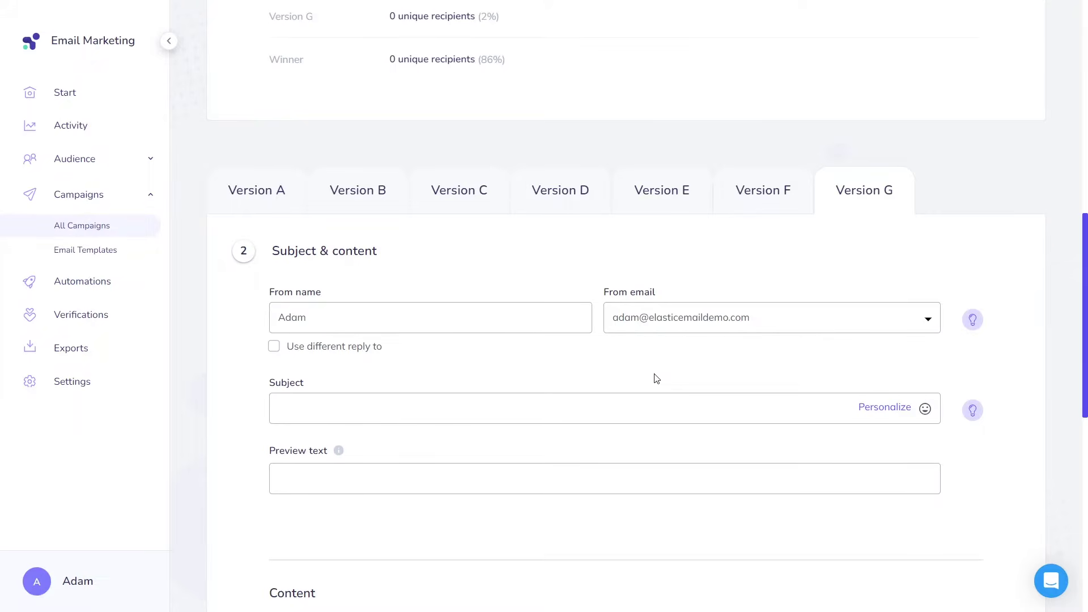
Leave the A/B campaign, return to the campaigns list, and create a new regular campaign
{"action": "scroll", "coordinate": [663, 371], "scroll_direction": "up", "scroll_amount": 9}
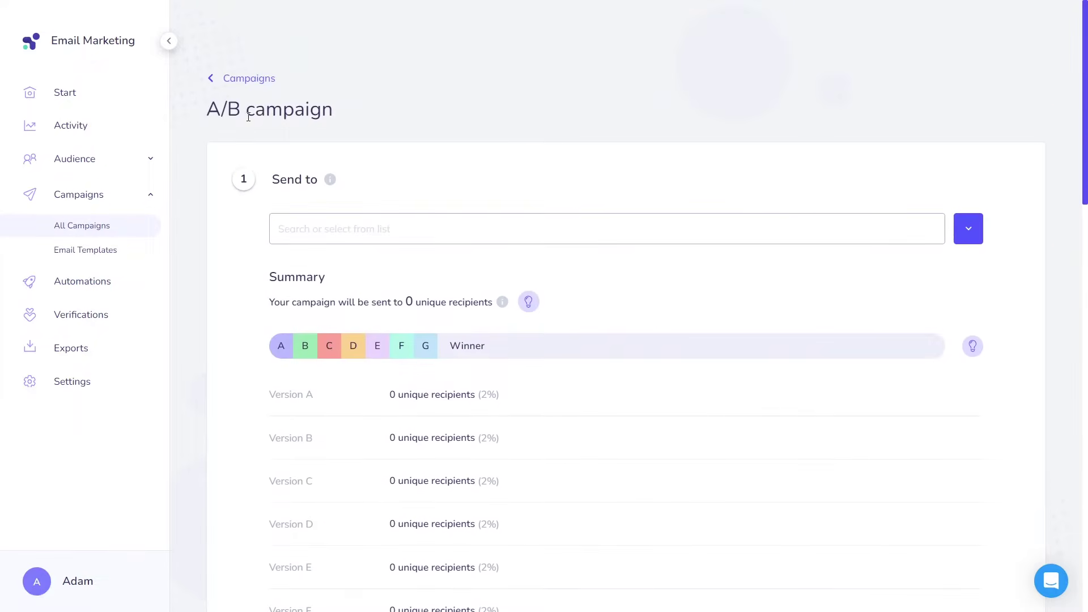
{"action": "left_click", "coordinate": [246, 79]}
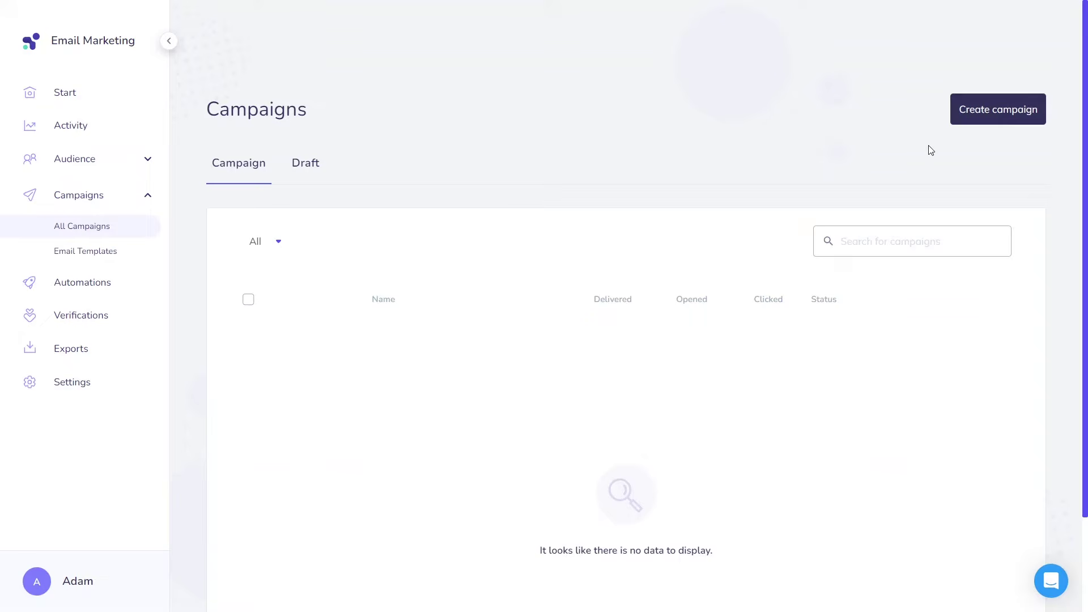
{"action": "left_click", "coordinate": [985, 118]}
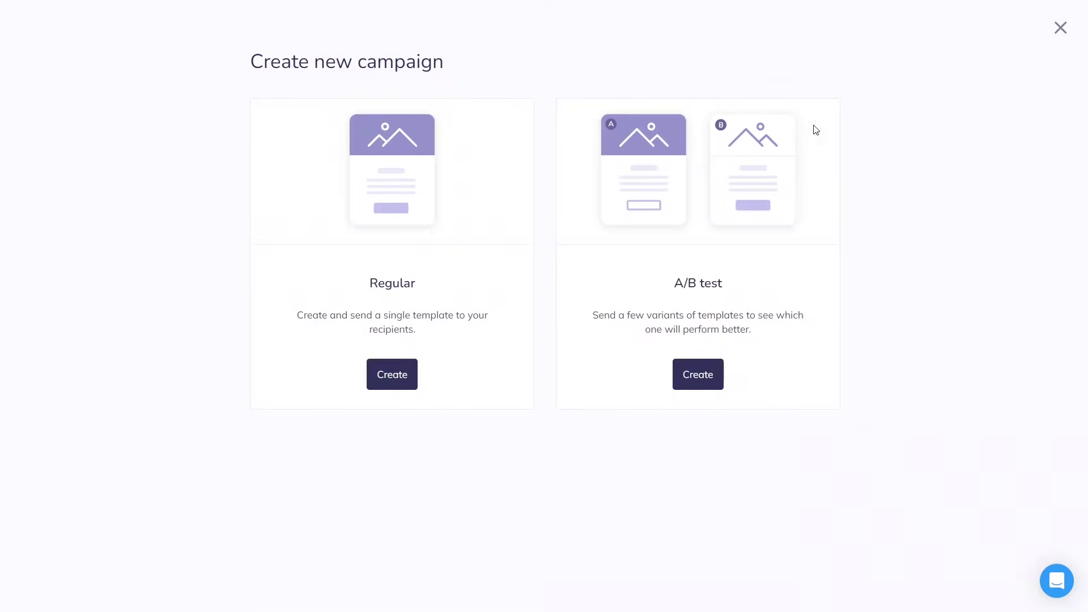
{"action": "left_click", "coordinate": [404, 383]}
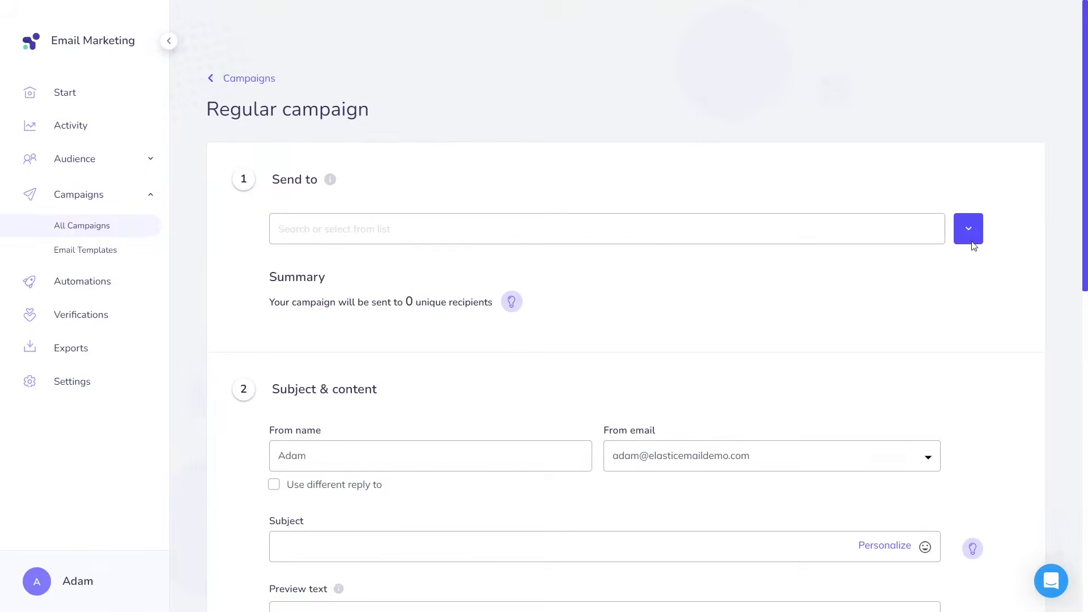
Choose the Newsletter list as the campaign's recipients
{"action": "left_click", "coordinate": [967, 230]}
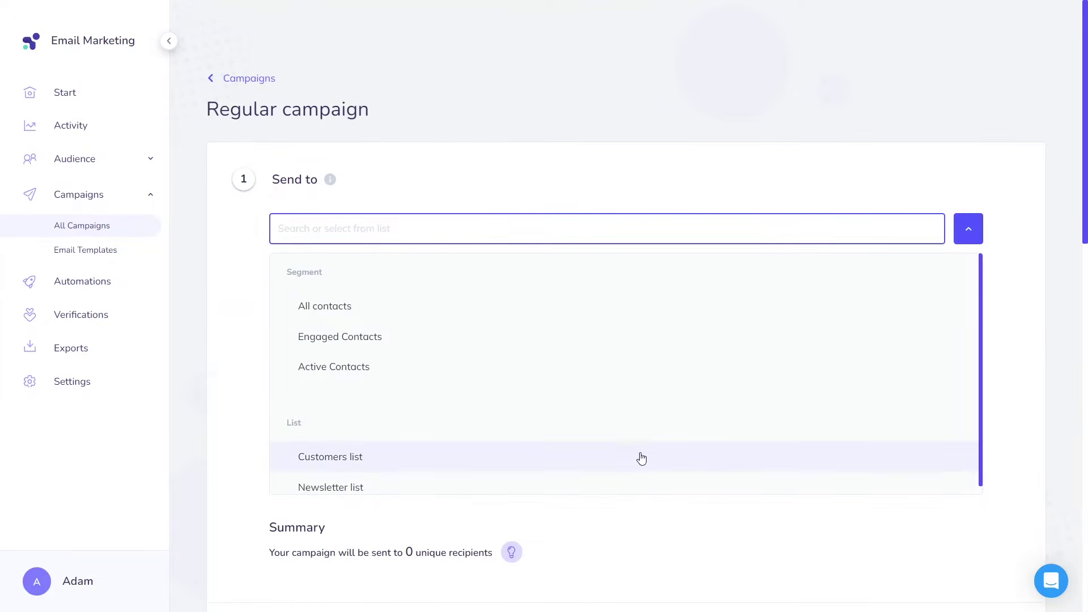
{"action": "left_click", "coordinate": [633, 481]}
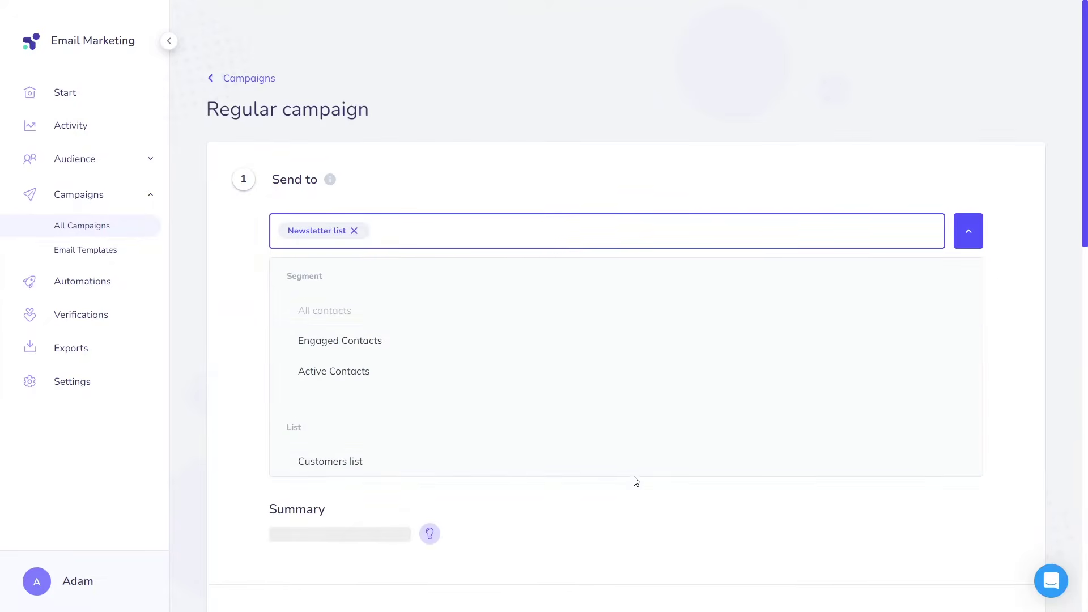
{"action": "left_click", "coordinate": [979, 244]}
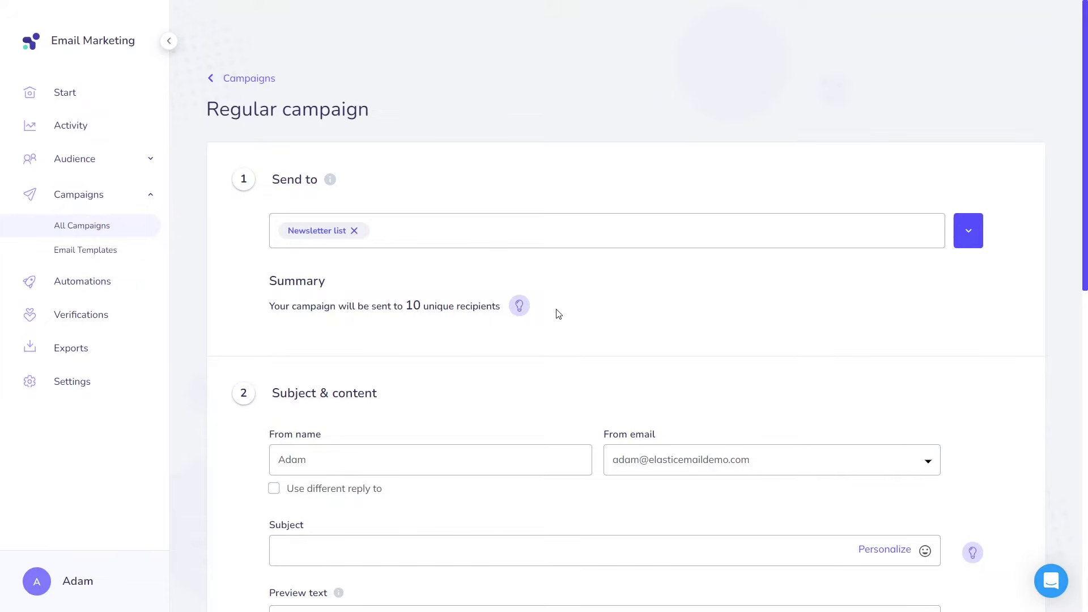
Replace the part before the @ in the sender email with "marketing"
{"action": "scroll", "coordinate": [558, 314], "scroll_direction": "down", "scroll_amount": 2}
{"action": "scroll", "coordinate": [558, 313], "scroll_direction": "up", "scroll_amount": 1}
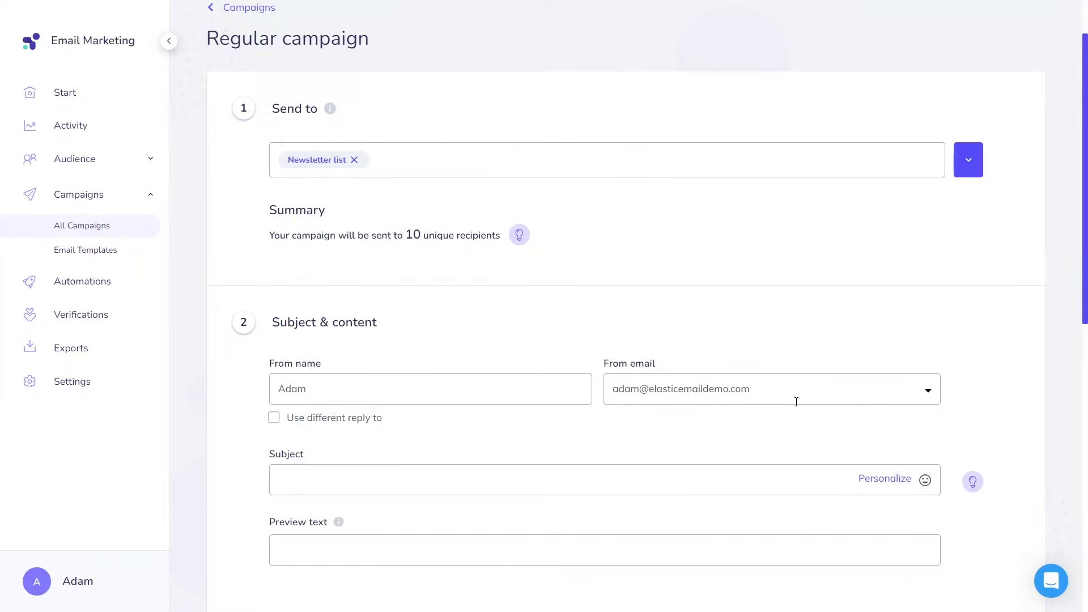
{"action": "left_click", "coordinate": [925, 394]}
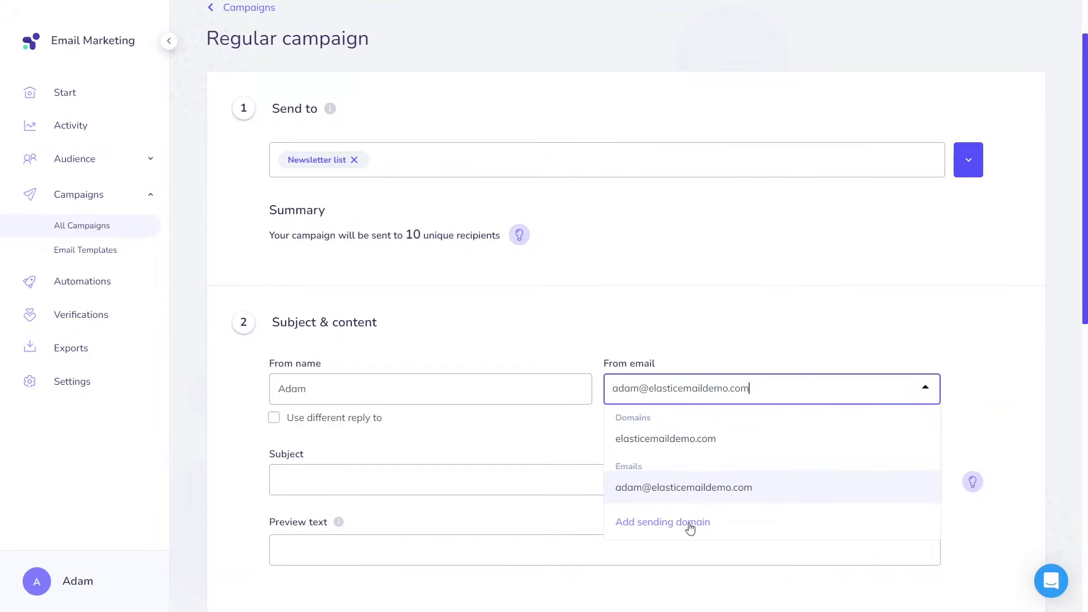
{"action": "left_click_drag", "start_coordinate": [639, 389], "coordinate": [603, 386]}
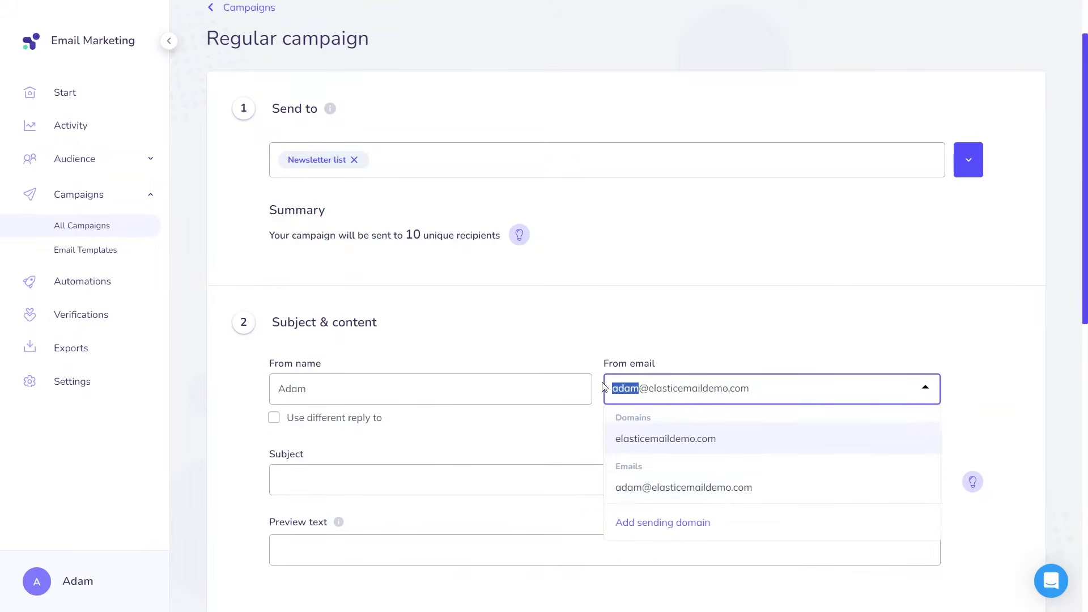
{"action": "type", "text": "marketing"}
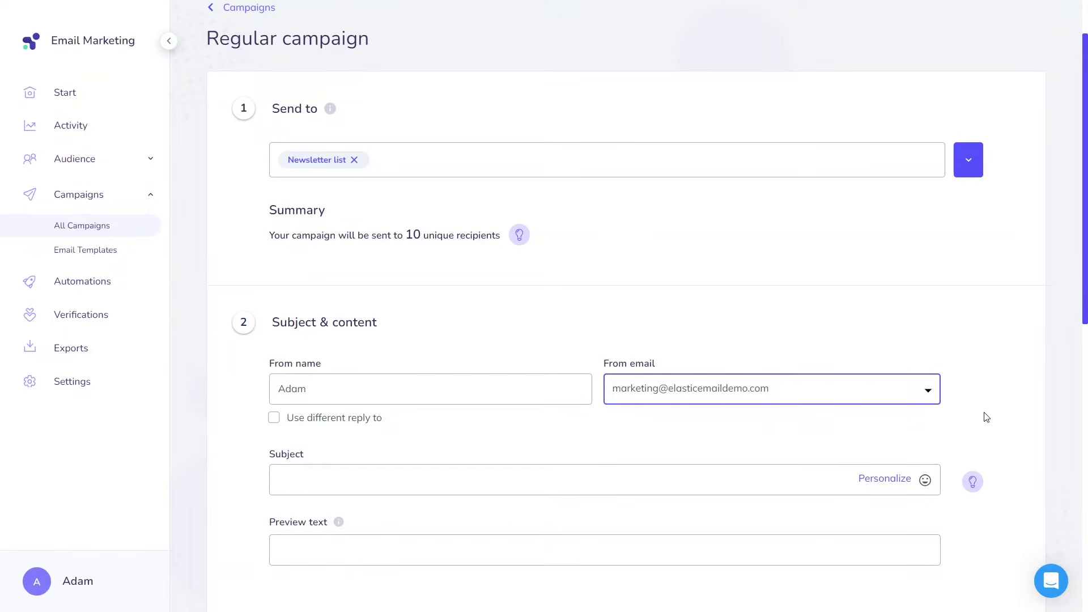
{"action": "left_click", "coordinate": [926, 391]}
{"action": "left_click", "coordinate": [926, 391]}
Enable a different reply-to, with "Customer Support" as the reply-to name and "customersupport" before the @ in its email
{"action": "left_click", "coordinate": [274, 417]}
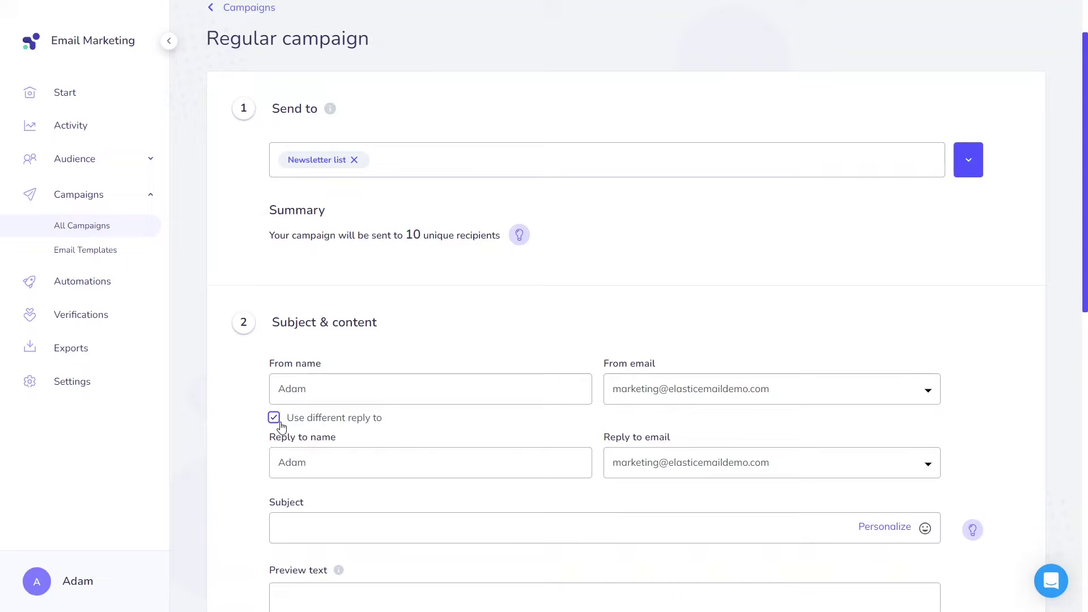
{"action": "double_click", "coordinate": [365, 463]}
{"action": "type", "text": "Customer Supp"}
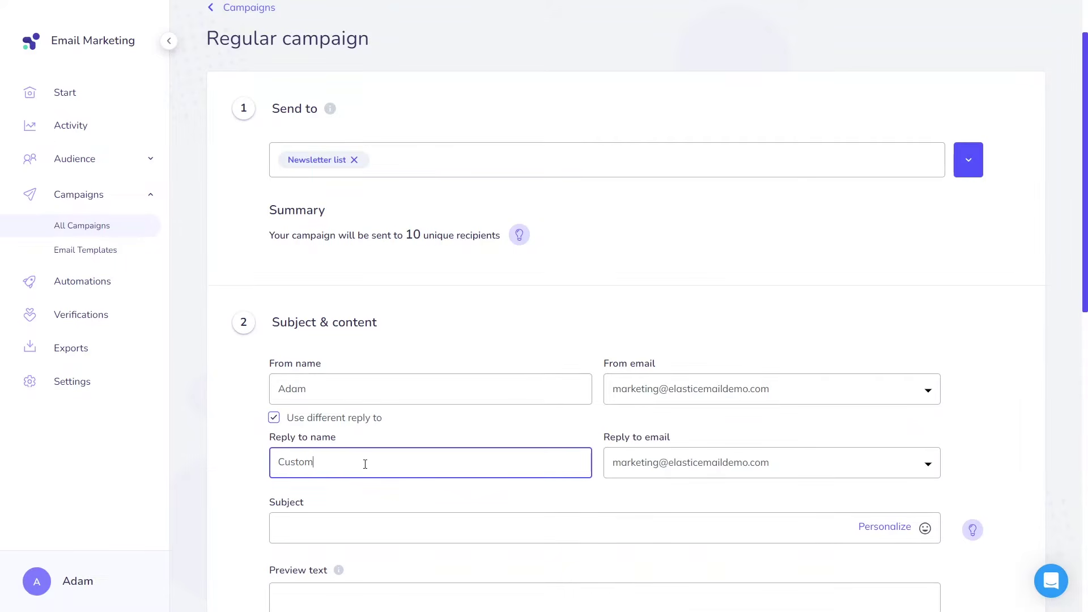
{"action": "type", "text": "ort"}
{"action": "double_click", "coordinate": [648, 462]}
{"action": "type", "text": "customersupport"}
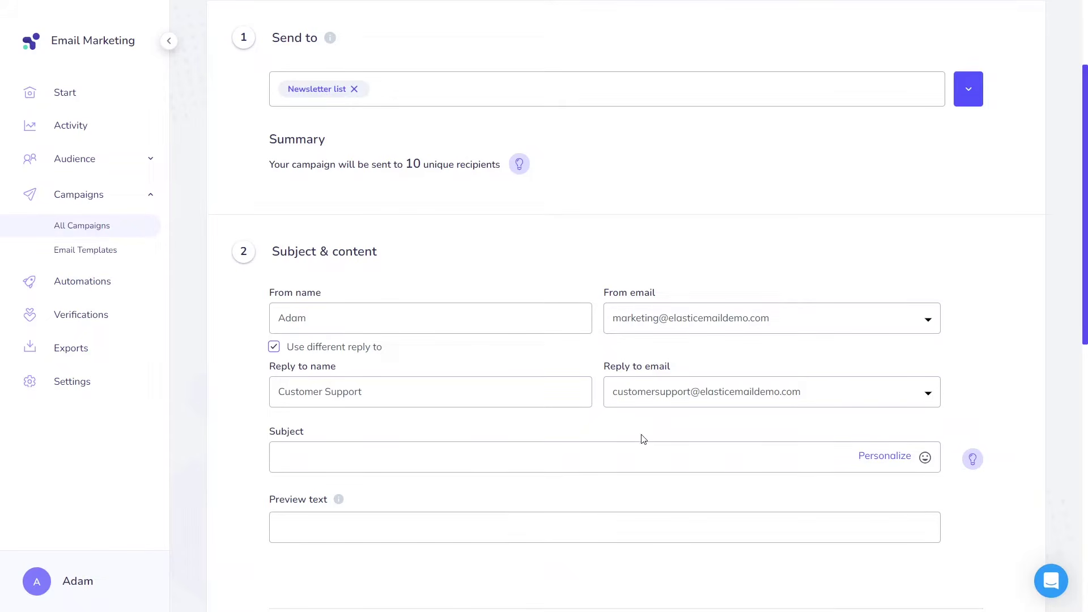
Check the subject's personalization fields and set the subject to "Have a holly, jolly holiday season with Elastic Email! 🎄🎅"
{"action": "left_click", "coordinate": [872, 456]}
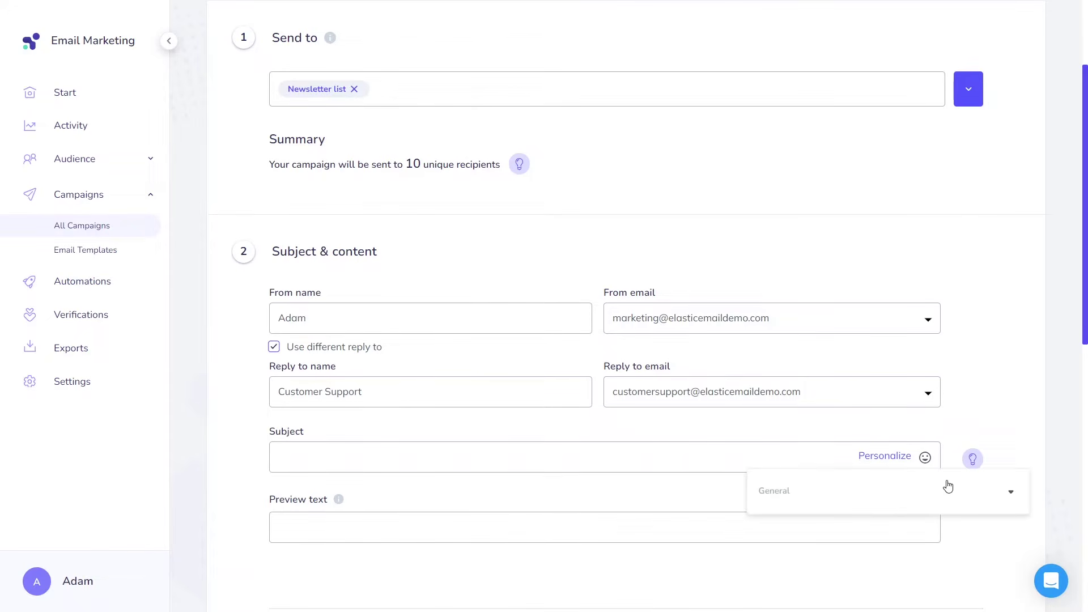
{"action": "left_click", "coordinate": [1012, 498]}
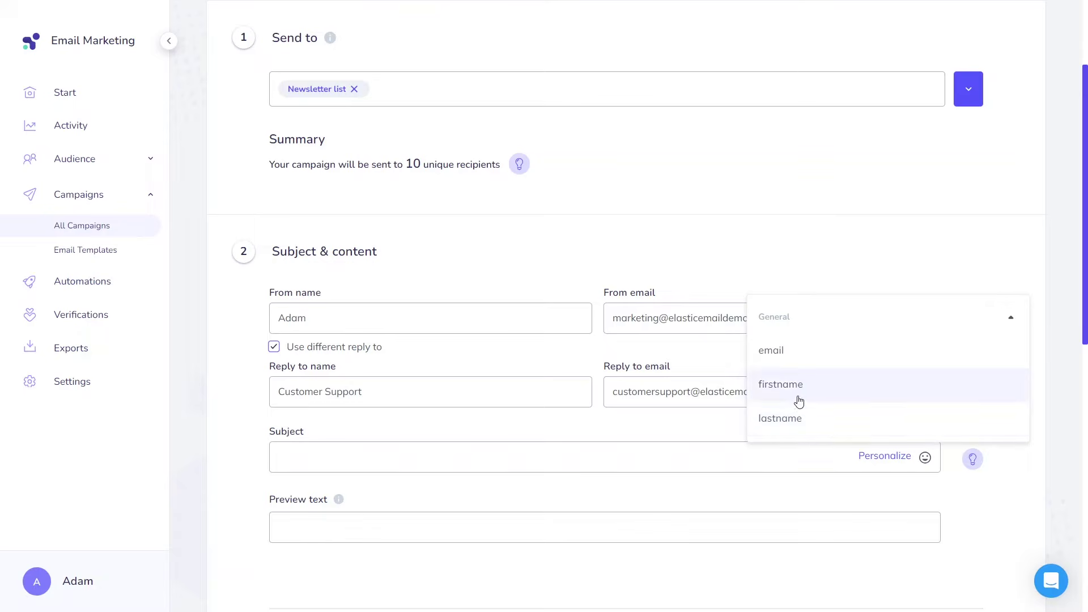
{"action": "left_click", "coordinate": [631, 468]}
{"action": "type", "text": "Have a holly, jolly holiday season with Elastic Email! 🎄🎅"}
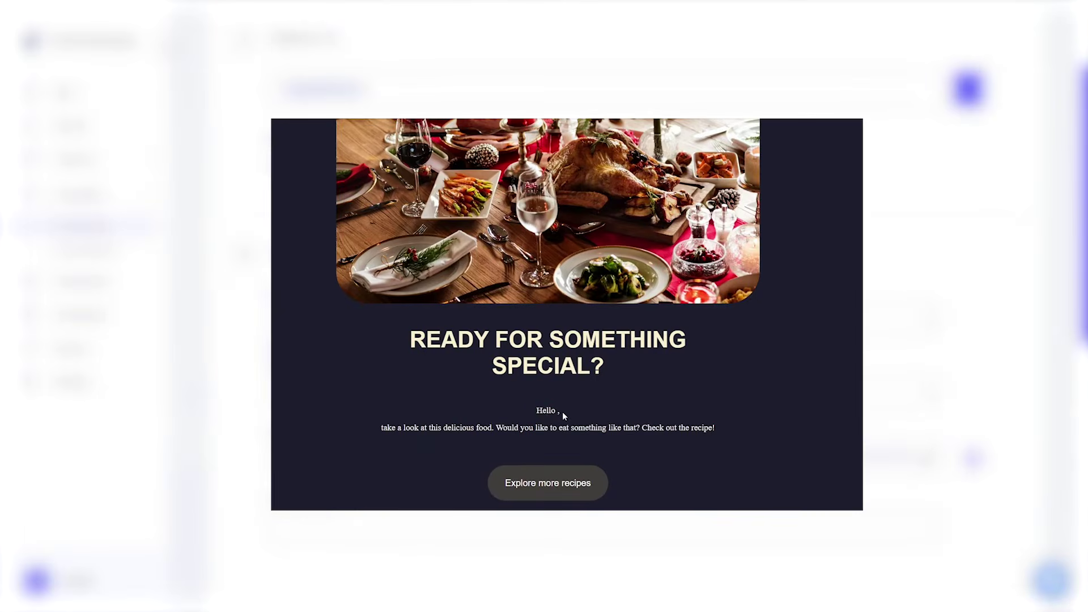
{"action": "double_click", "coordinate": [557, 413]}
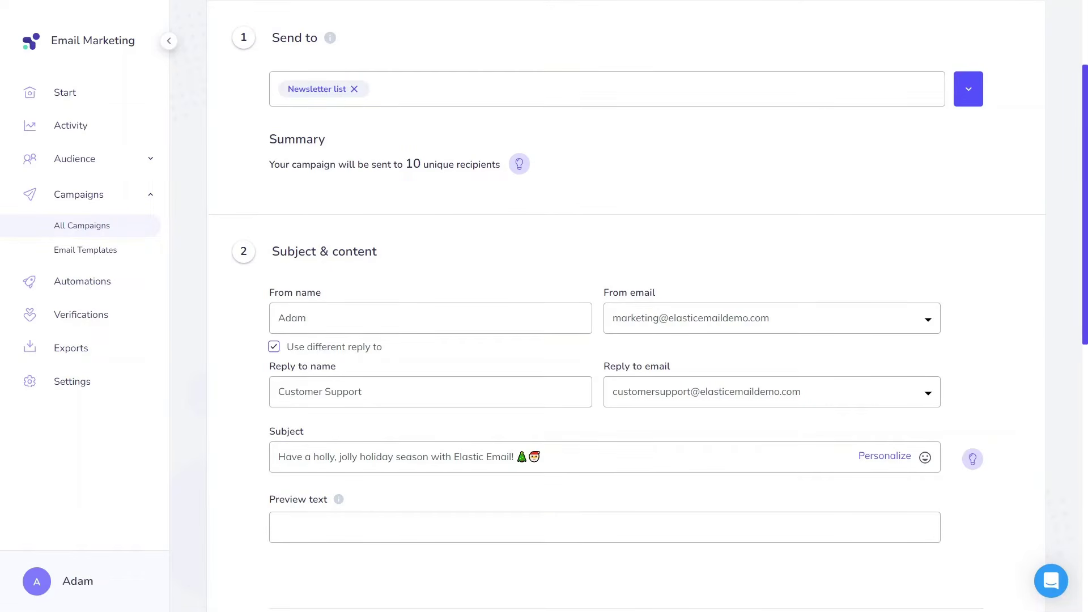
Set the preview text to "Wishing you a wonderful winter"
{"action": "left_click", "coordinate": [561, 534]}
{"action": "type", "text": "Wishing you a wonderful winter"}
{"action": "left_click", "coordinate": [682, 503]}
Browse the predesigned email templates in the gallery, and return to the campaign without choosing one
{"action": "scroll", "coordinate": [782, 527], "scroll_direction": "down", "scroll_amount": 9}
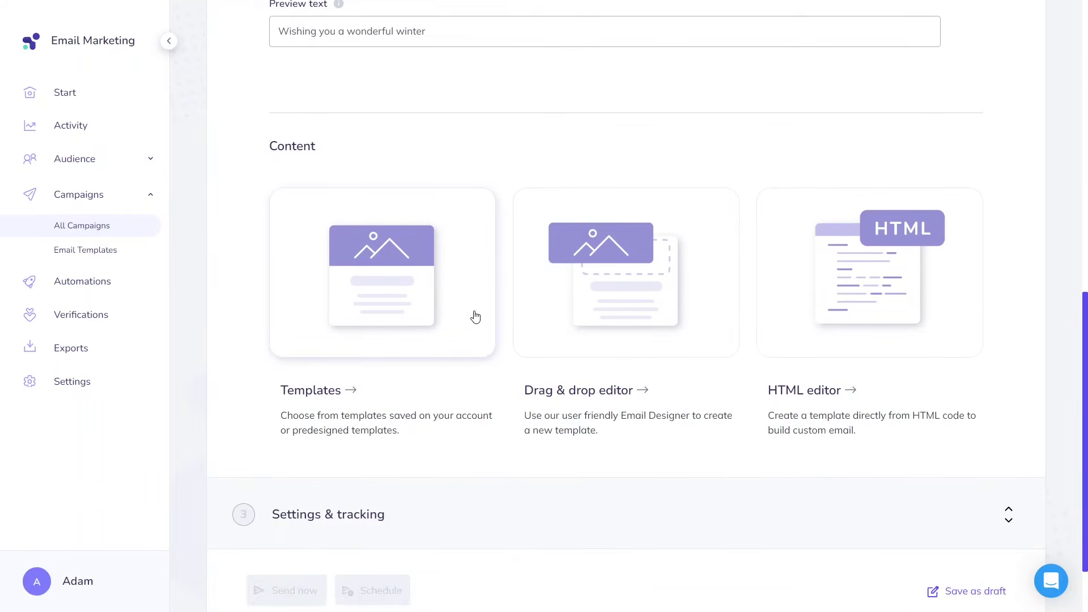
{"action": "left_click", "coordinate": [475, 317]}
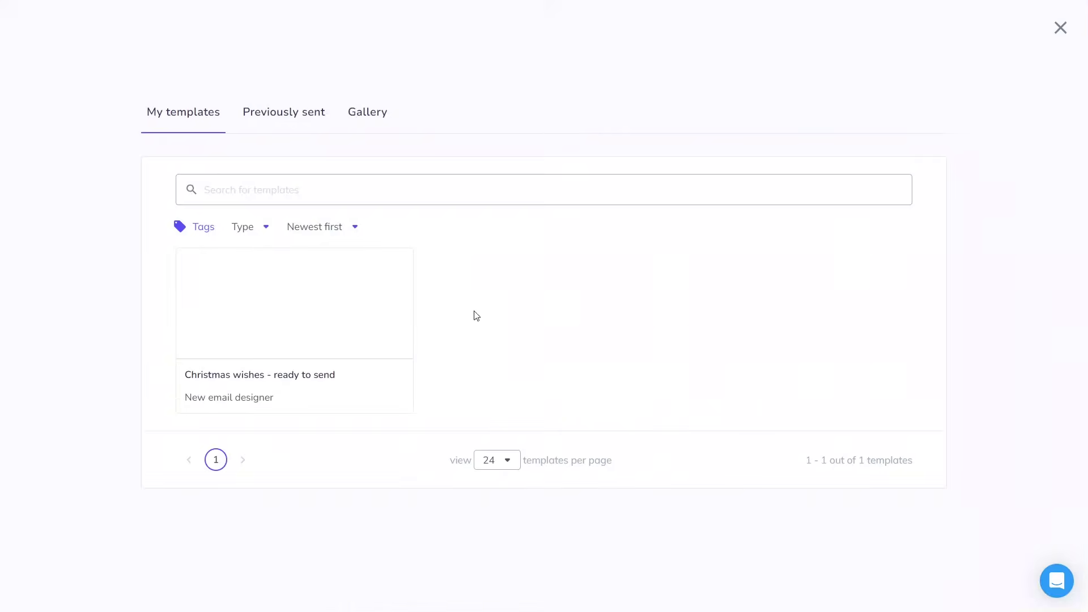
{"action": "left_click", "coordinate": [378, 117]}
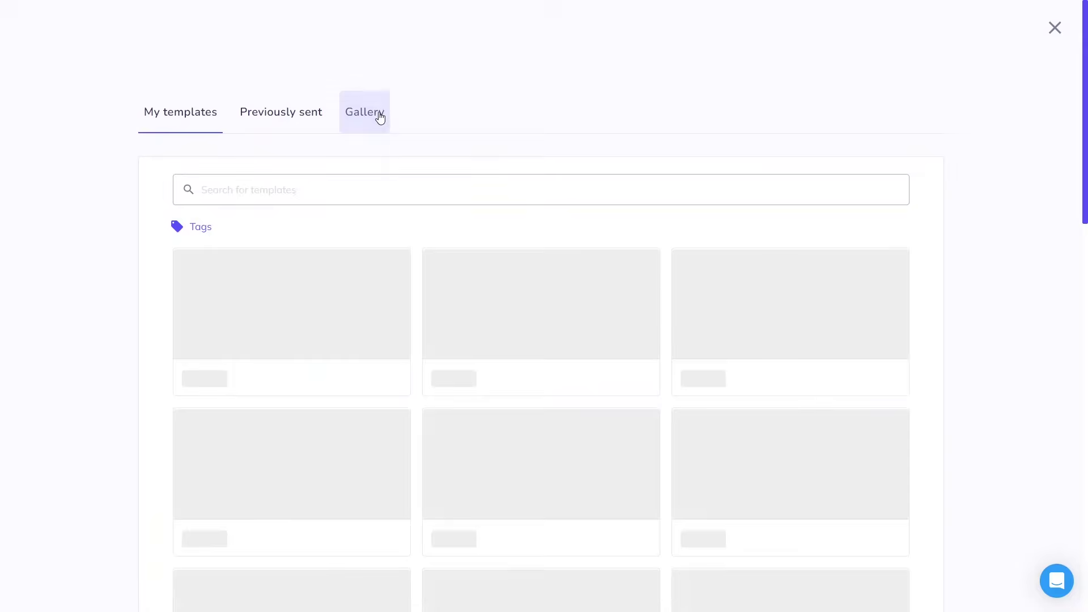
{"action": "scroll", "coordinate": [431, 273], "scroll_direction": "down", "scroll_amount": 1}
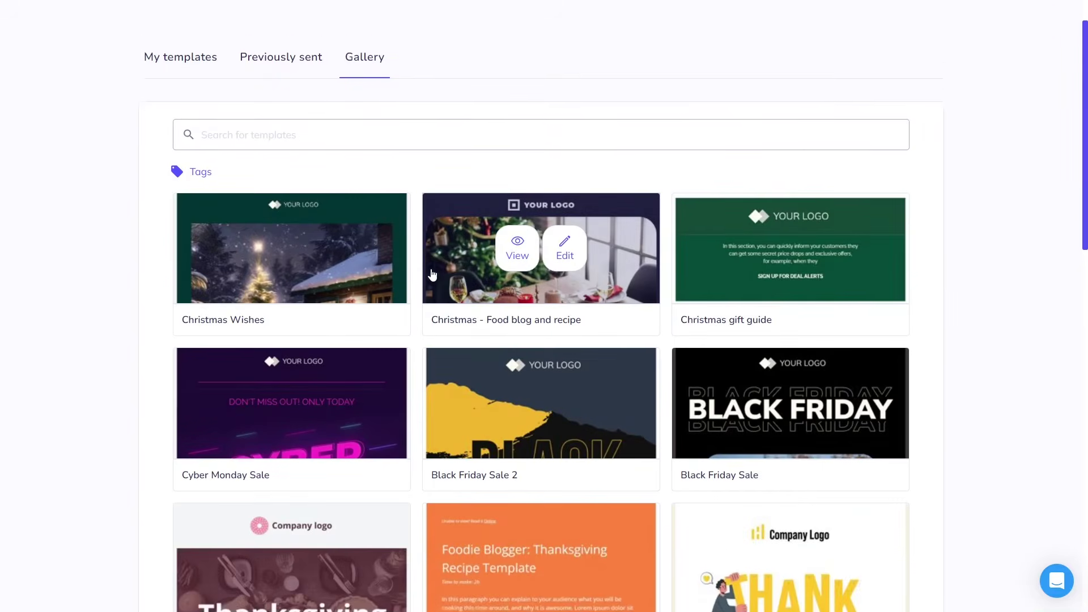
{"action": "scroll", "coordinate": [431, 273], "scroll_direction": "down", "scroll_amount": 9}
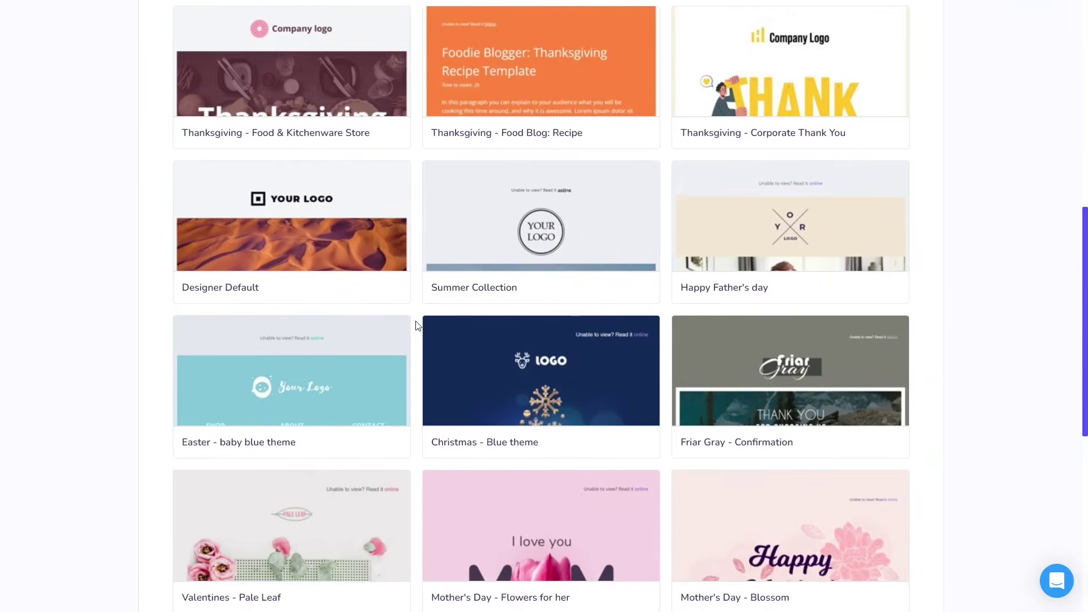
{"action": "scroll", "coordinate": [978, 272], "scroll_direction": "up", "scroll_amount": 10}
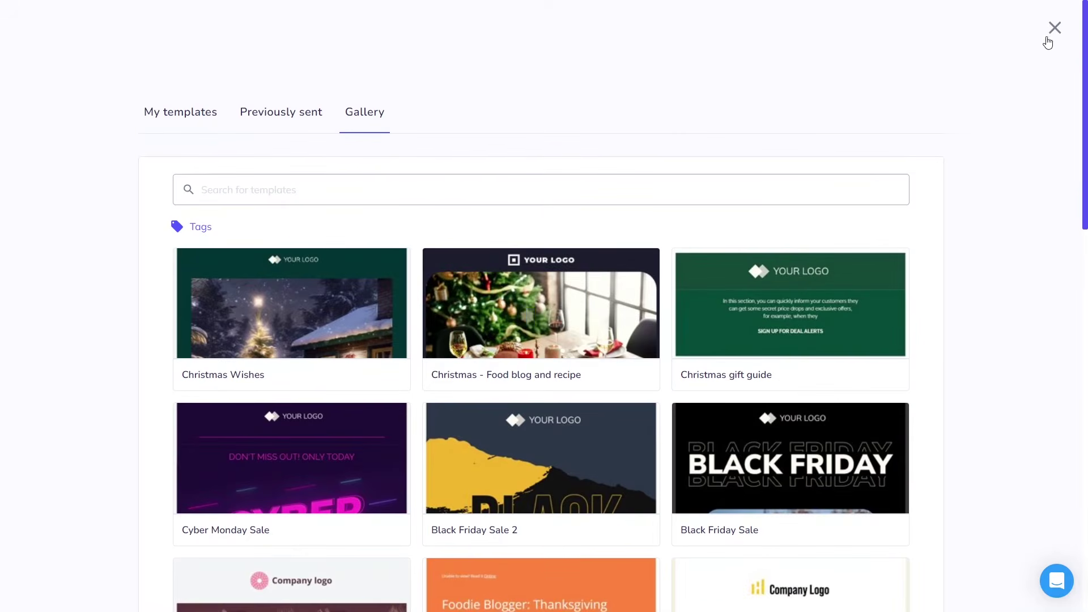
{"action": "left_click", "coordinate": [1054, 27]}
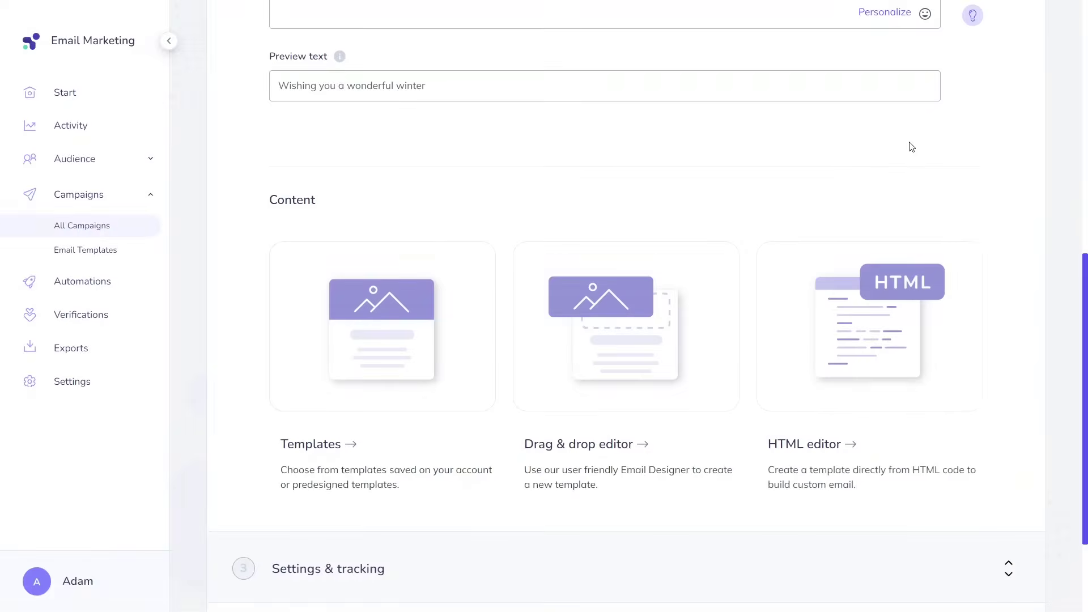
Open the drag & drop editor for the campaign content and review the default template's sections down to the footer
{"action": "left_click", "coordinate": [643, 326]}
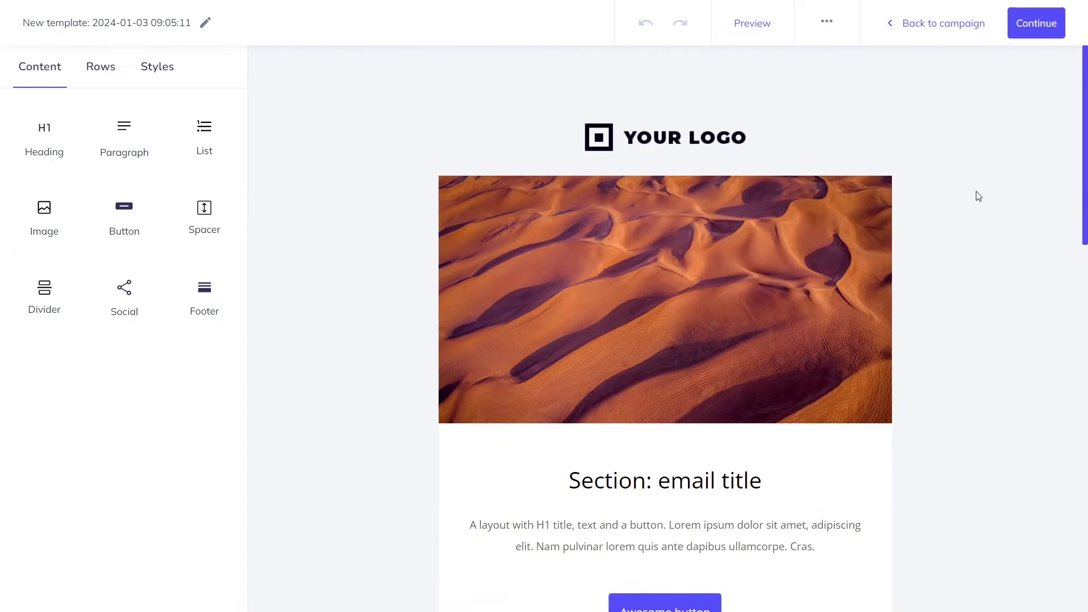
{"action": "scroll", "coordinate": [978, 210], "scroll_direction": "down", "scroll_amount": 8}
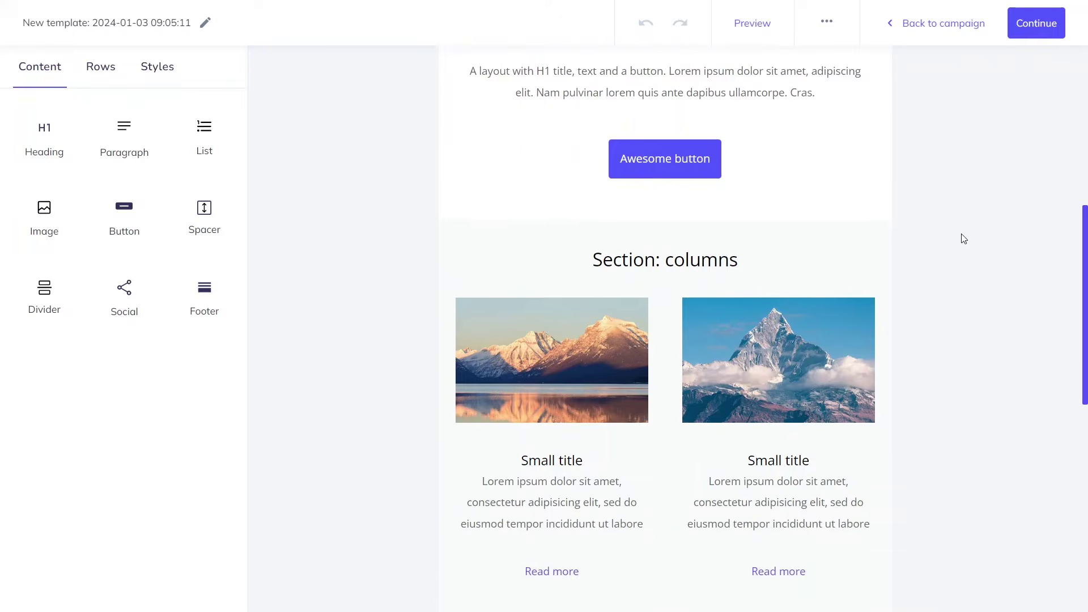
{"action": "scroll", "coordinate": [963, 249], "scroll_direction": "down", "scroll_amount": 5}
{"action": "scroll", "coordinate": [961, 257], "scroll_direction": "down", "scroll_amount": 5}
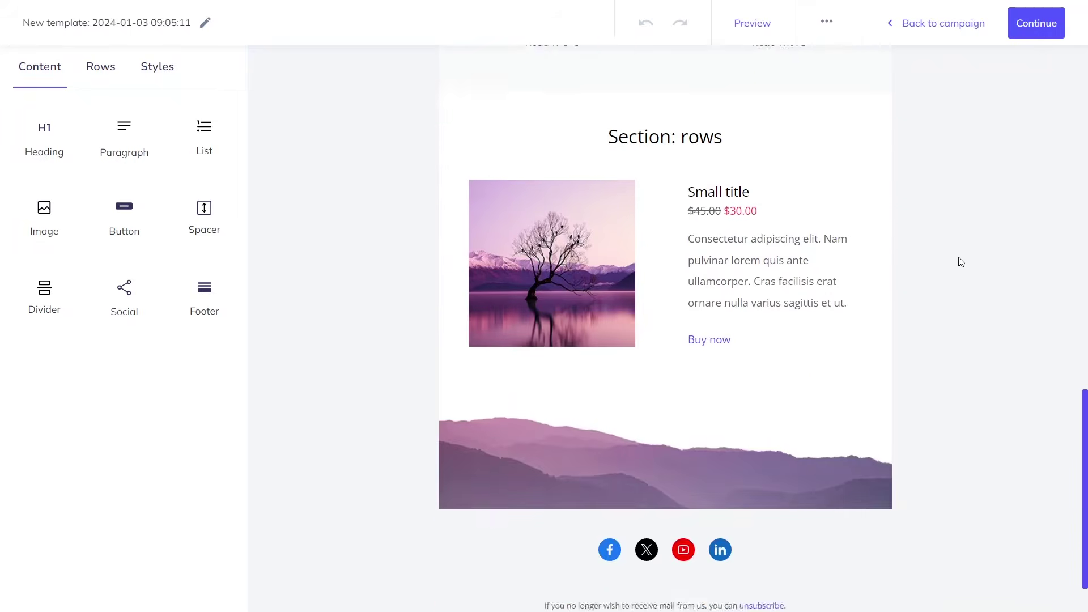
Open the HTML editor for the campaign content, examine the template's code, and return to the campaign
{"action": "scroll", "coordinate": [958, 263], "scroll_direction": "down", "scroll_amount": 1}
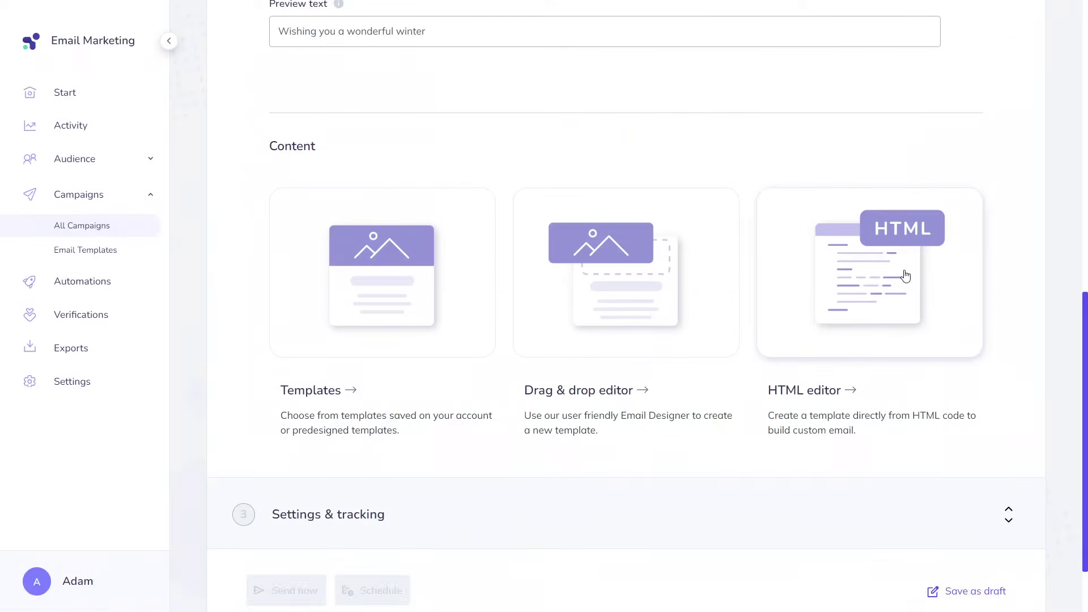
{"action": "left_click", "coordinate": [905, 276]}
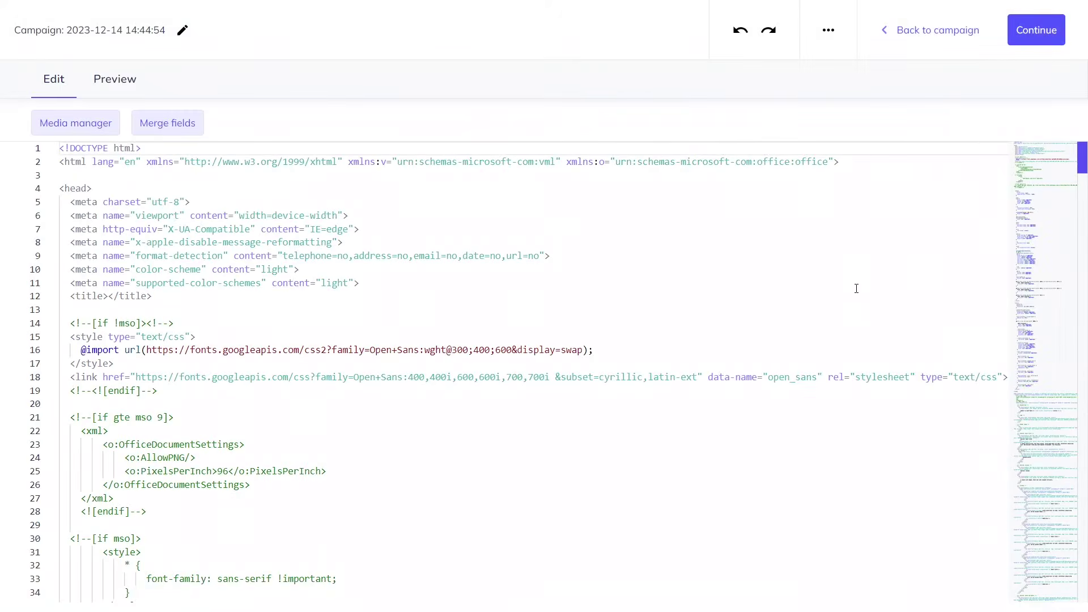
{"action": "scroll", "coordinate": [847, 295], "scroll_direction": "down", "scroll_amount": 5}
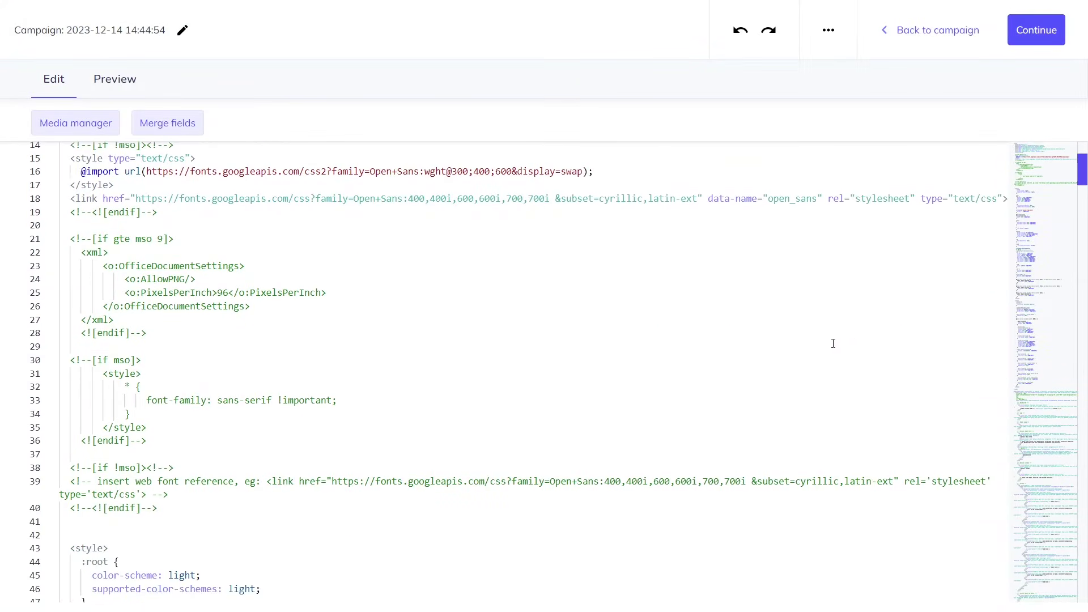
{"action": "scroll", "coordinate": [835, 352], "scroll_direction": "down", "scroll_amount": 3}
{"action": "scroll", "coordinate": [817, 353], "scroll_direction": "down", "scroll_amount": 5}
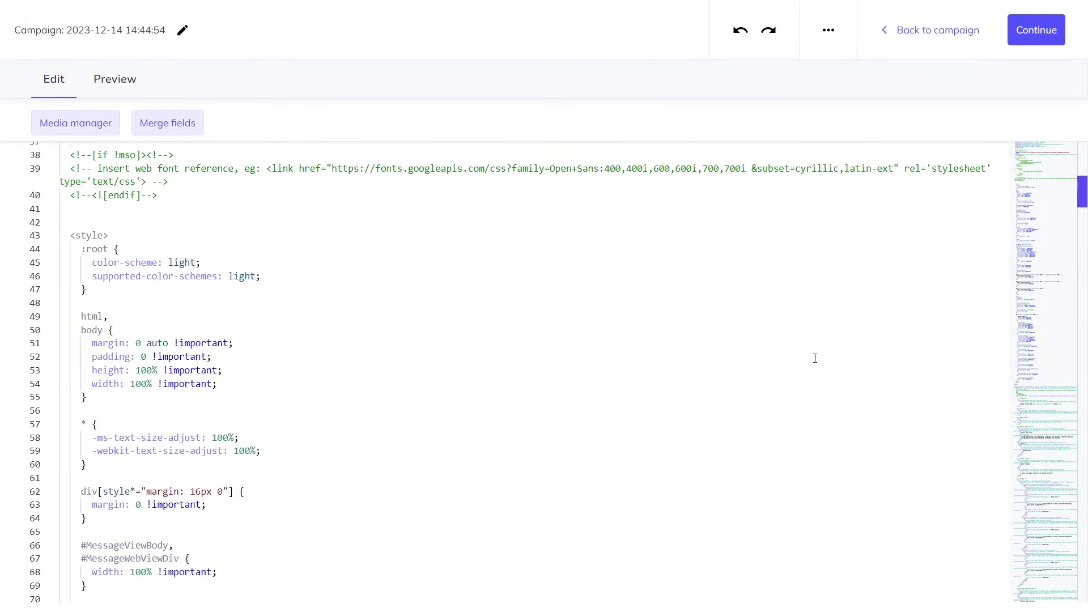
{"action": "left_click", "coordinate": [902, 32]}
Use the saved template "Christmas wishes - ready to send" as the campaign content
{"action": "left_click", "coordinate": [425, 285]}
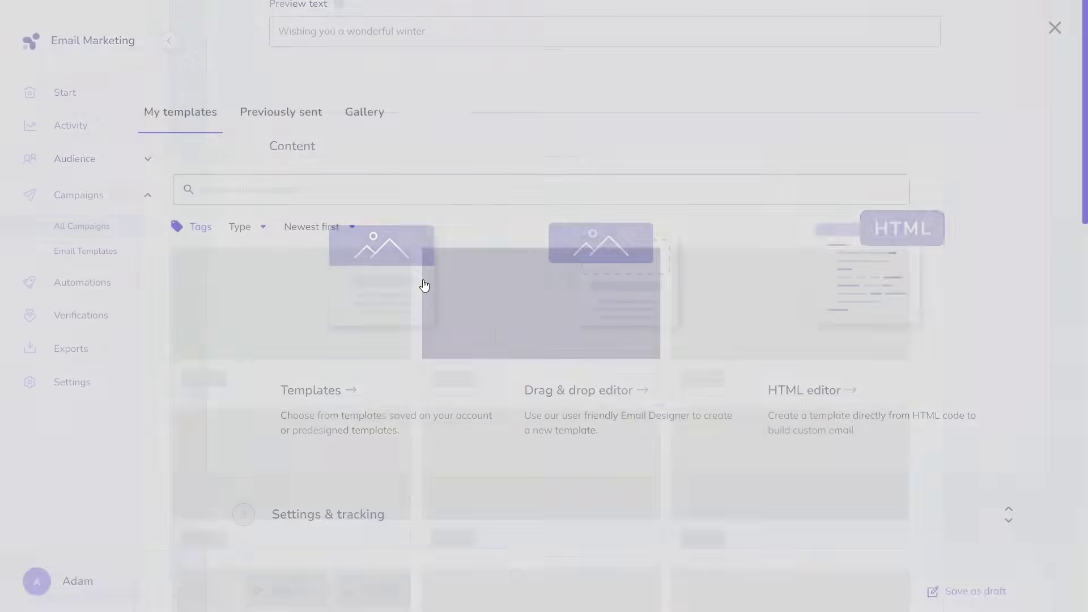
{"action": "mouse_move", "coordinate": [332, 315]}
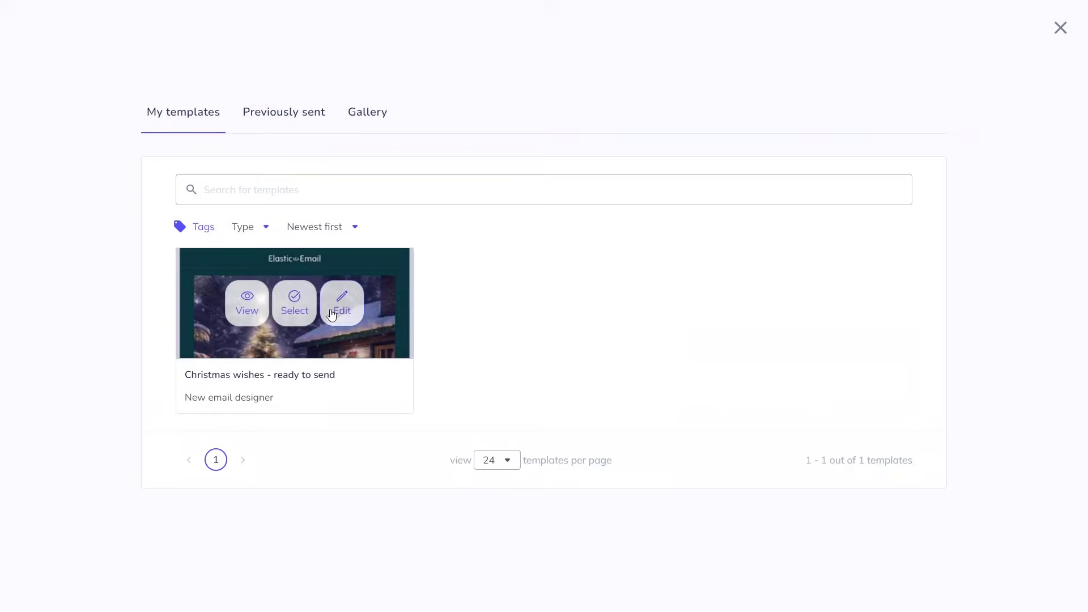
{"action": "left_click", "coordinate": [288, 310]}
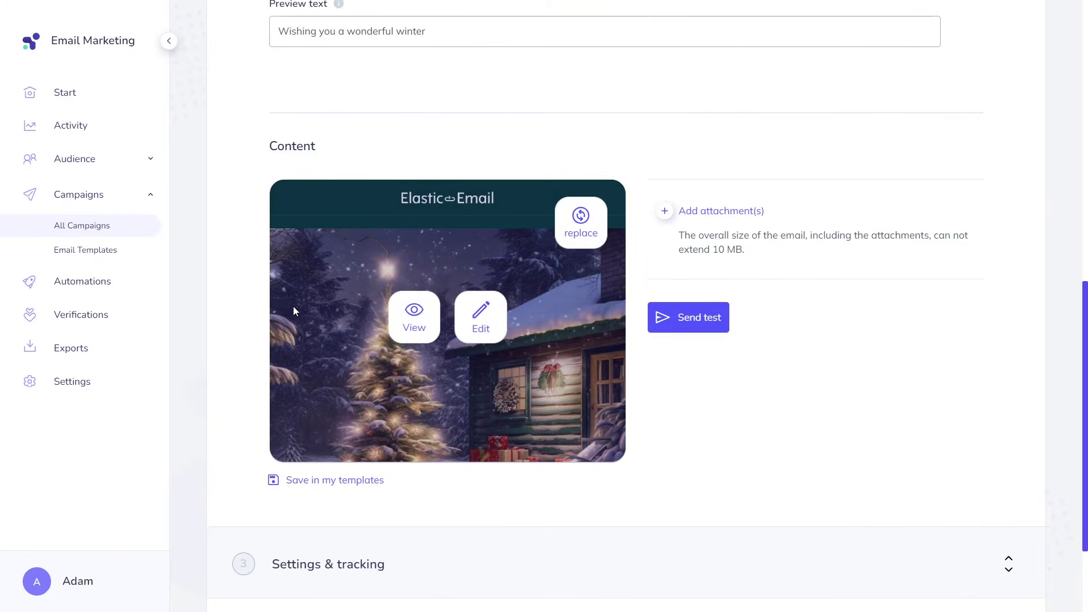
Expand the campaign's Settings & tracking section and name the campaign "December newsletter"
{"action": "scroll", "coordinate": [818, 368], "scroll_direction": "down", "scroll_amount": 2}
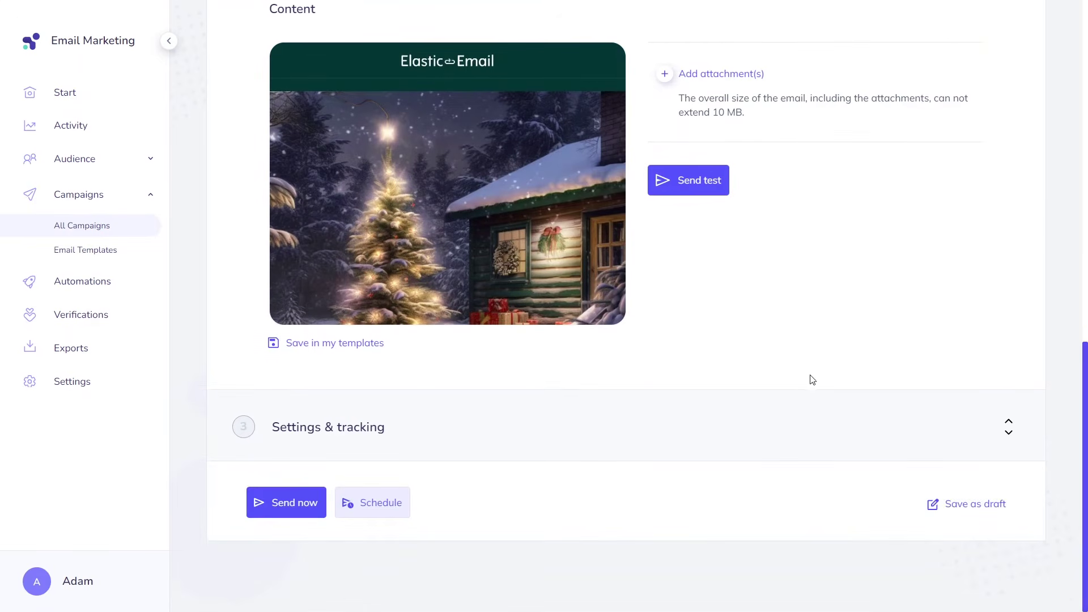
{"action": "left_click", "coordinate": [781, 419]}
{"action": "scroll", "coordinate": [782, 418], "scroll_direction": "down", "scroll_amount": 3}
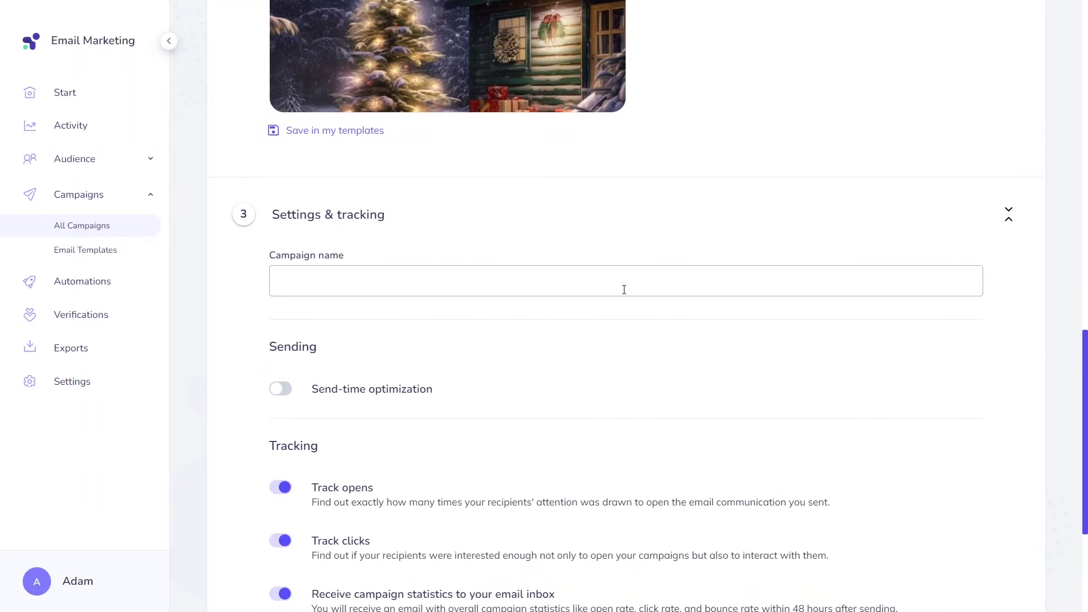
{"action": "left_click", "coordinate": [623, 288]}
{"action": "type", "text": "December newsletter"}
{"action": "left_click", "coordinate": [639, 346]}
Enable send-time optimization and choose sending the campaign to each contact's optimal open time over the next 24 hours
{"action": "left_click", "coordinate": [282, 390]}
{"action": "scroll", "coordinate": [673, 383], "scroll_direction": "down", "scroll_amount": 1}
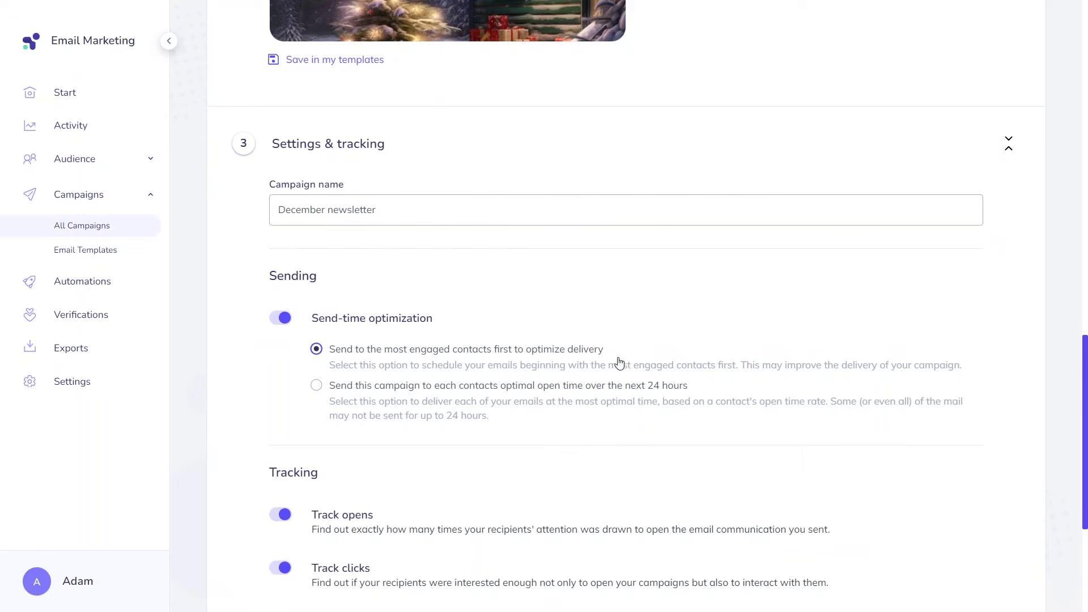
{"action": "left_click", "coordinate": [590, 393]}
Enable tracking of link clicks in Google Analytics and review its UTM parameter fields
{"action": "scroll", "coordinate": [630, 429], "scroll_direction": "down", "scroll_amount": 3}
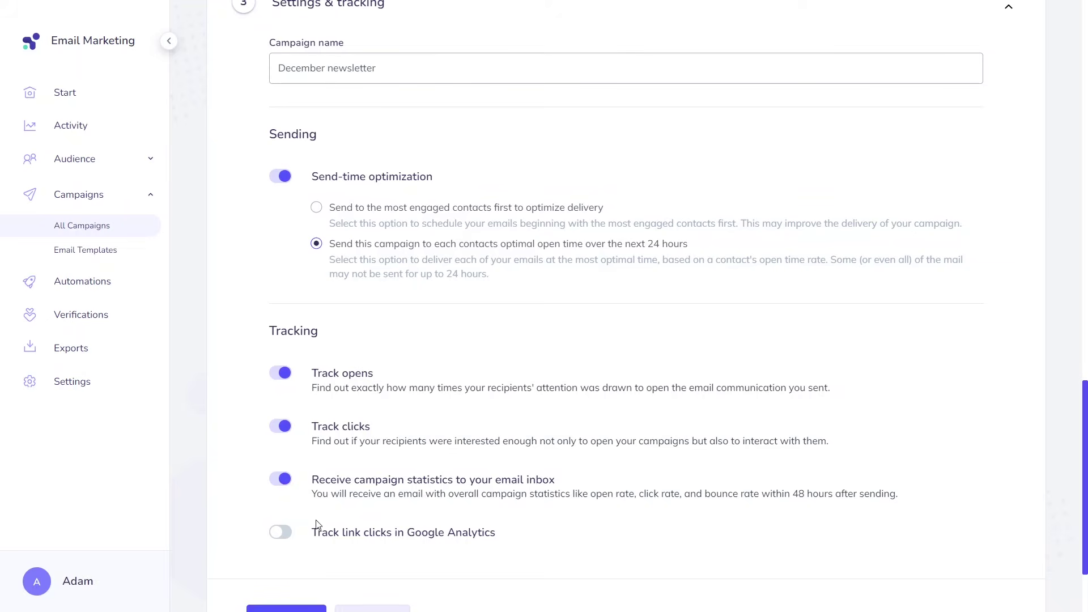
{"action": "left_click", "coordinate": [287, 533]}
{"action": "scroll", "coordinate": [449, 452], "scroll_direction": "down", "scroll_amount": 5}
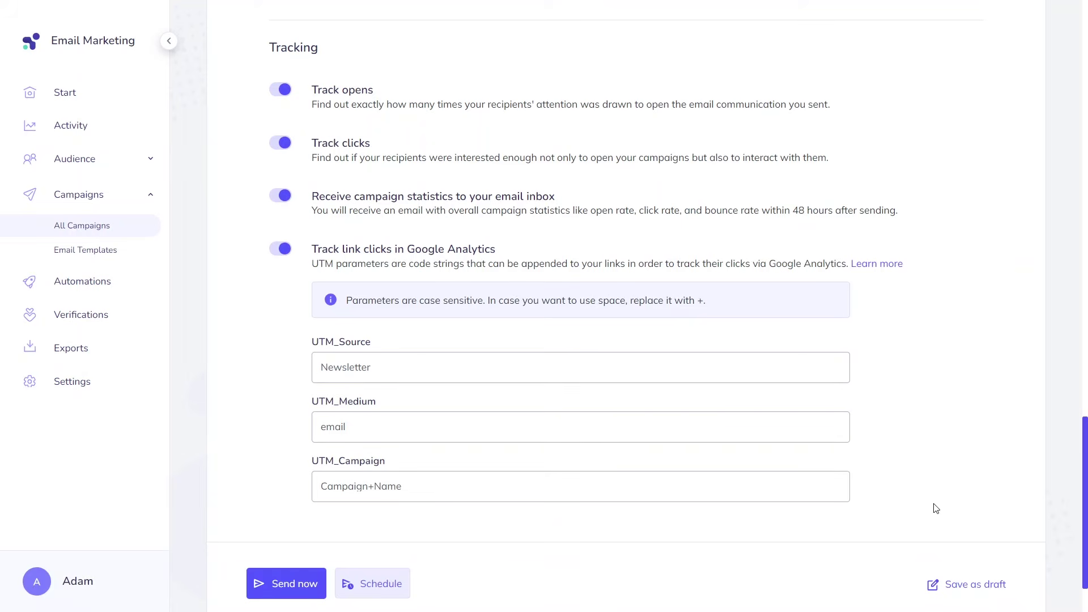
Send the campaign immediately to its recipients
{"action": "scroll", "coordinate": [935, 508], "scroll_direction": "down", "scroll_amount": 2}
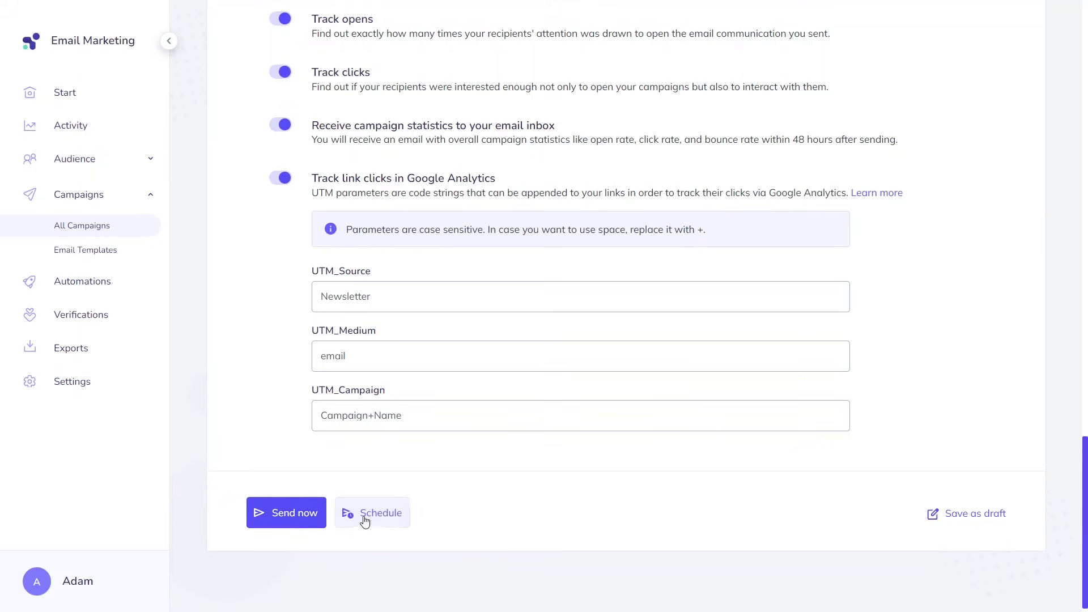
{"action": "left_click", "coordinate": [320, 522]}
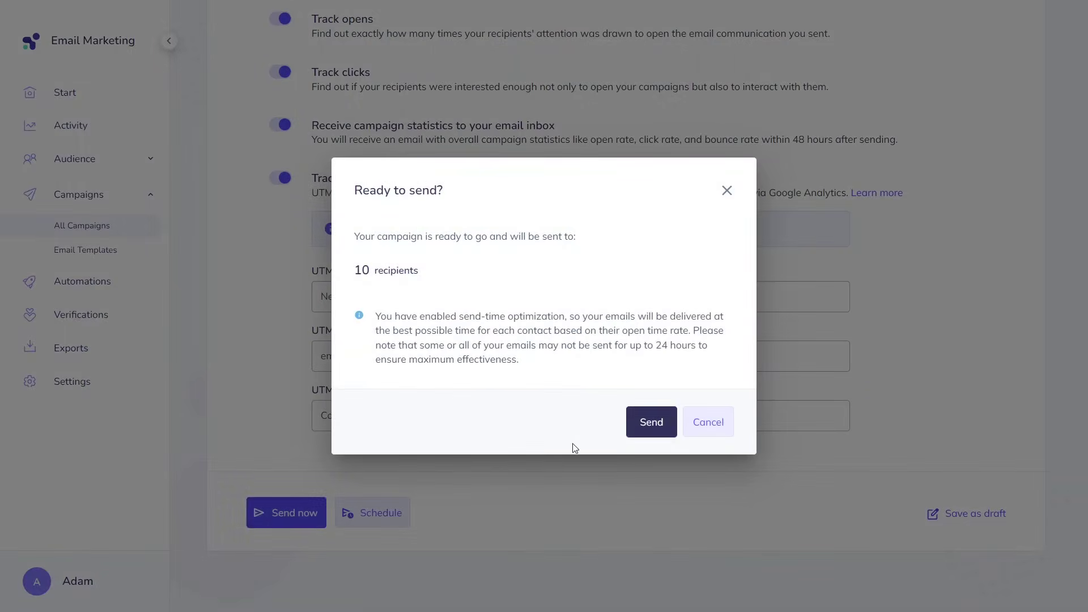
{"action": "left_click", "coordinate": [649, 426]}
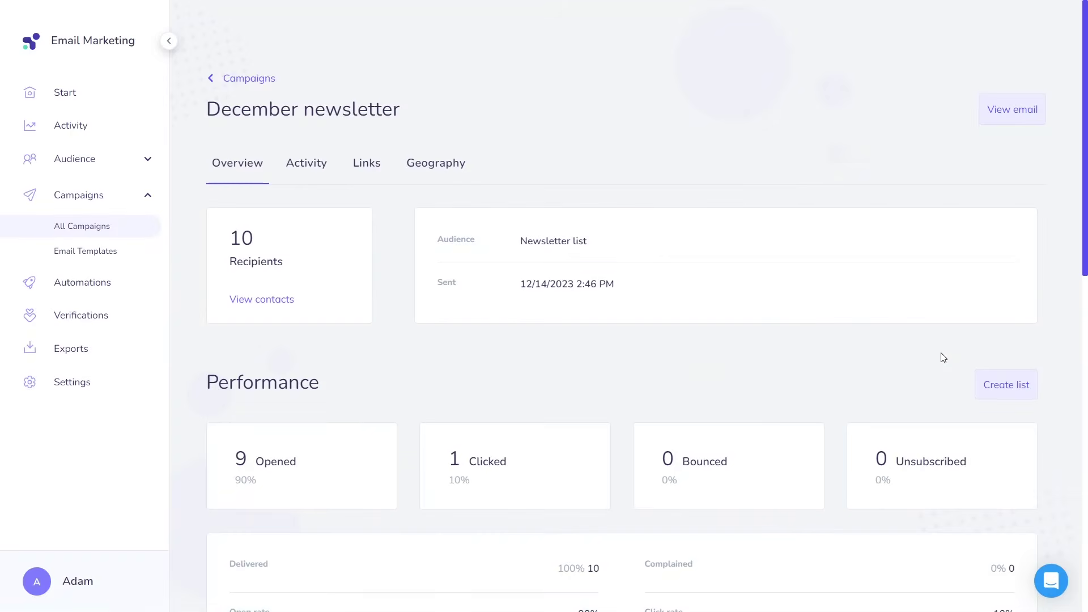
Examine the sent campaign's performance overview and open a new message to the support team in the help chat
{"action": "scroll", "coordinate": [943, 357], "scroll_direction": "down", "scroll_amount": 1}
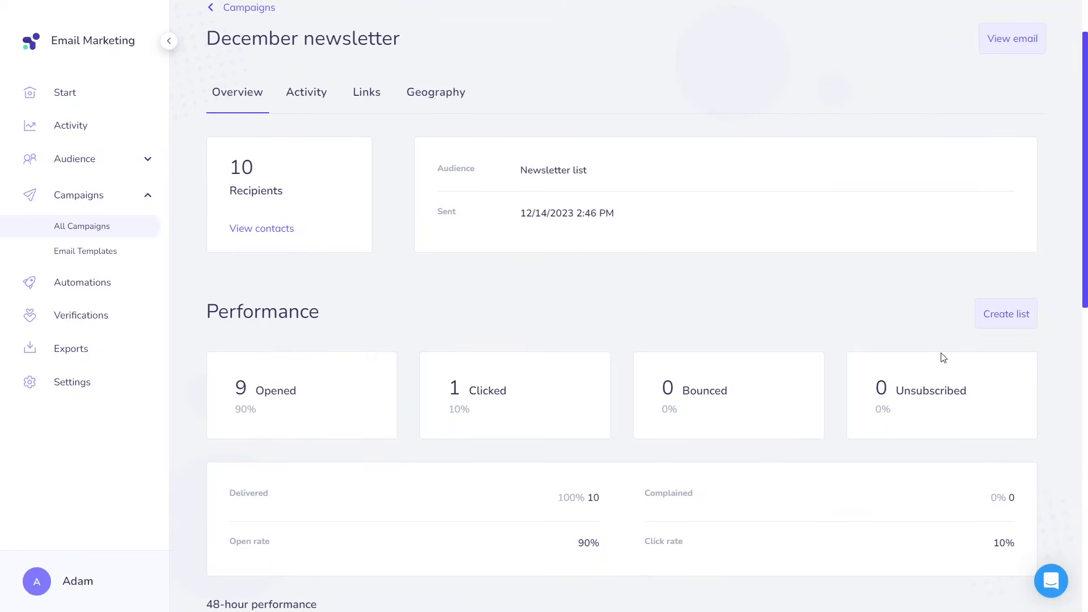
{"action": "left_click", "coordinate": [1040, 584]}
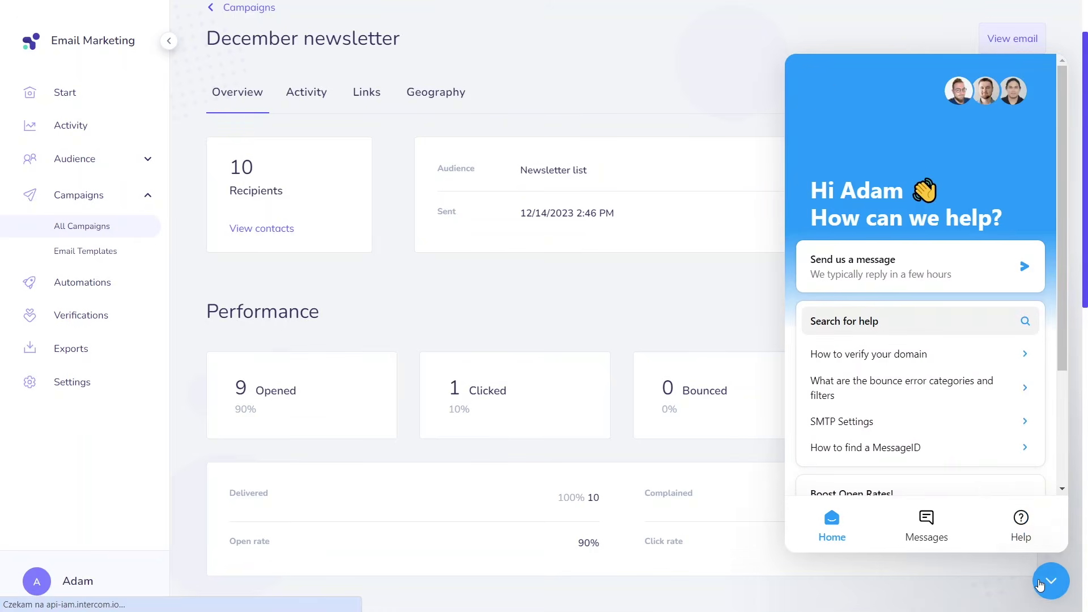
{"action": "left_click", "coordinate": [934, 524]}
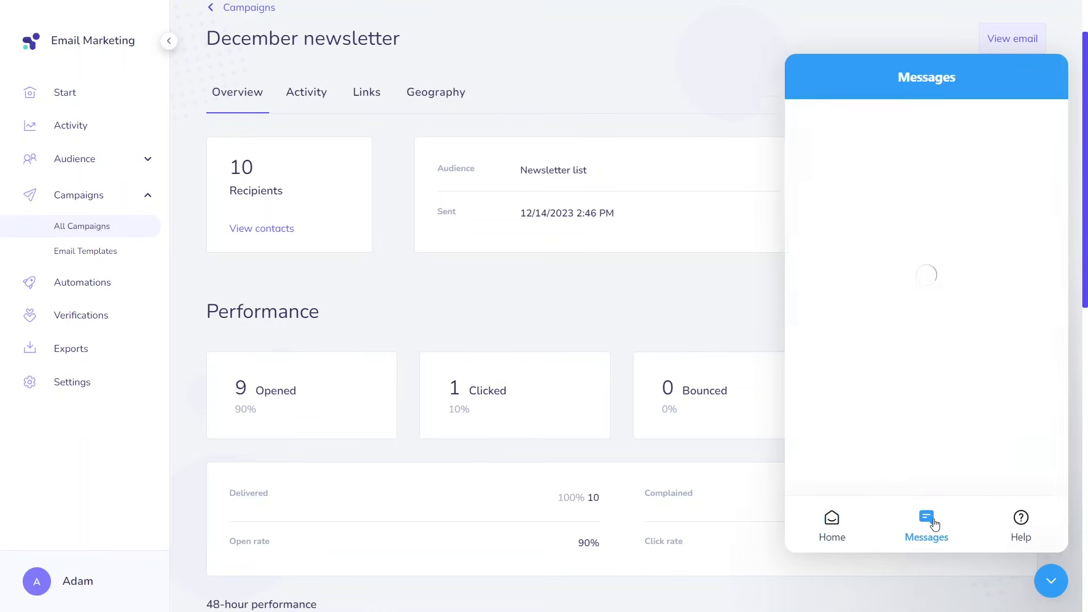
{"action": "left_click", "coordinate": [918, 470]}
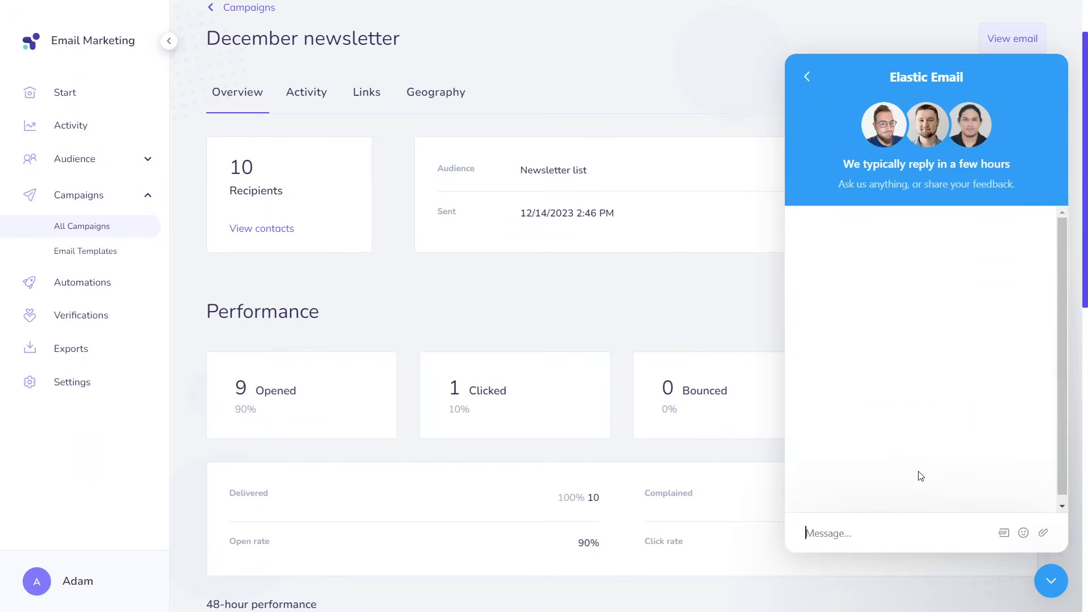